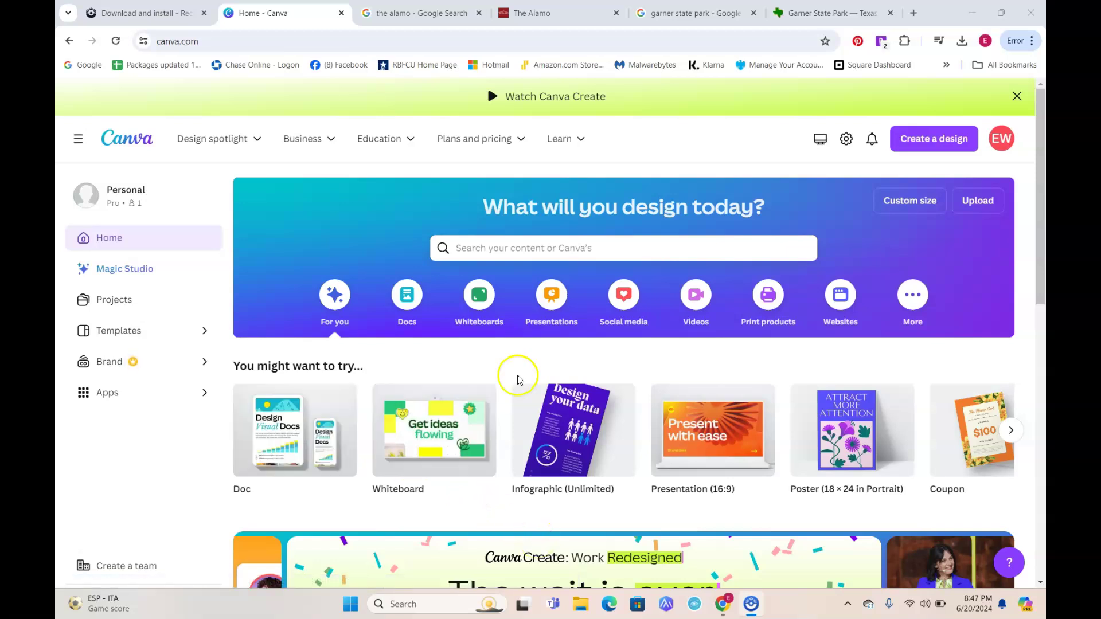
Save the Gray Line Alamo photo from Google Images into a new Blog > Travel Brochure folder.
left_click(407, 12)
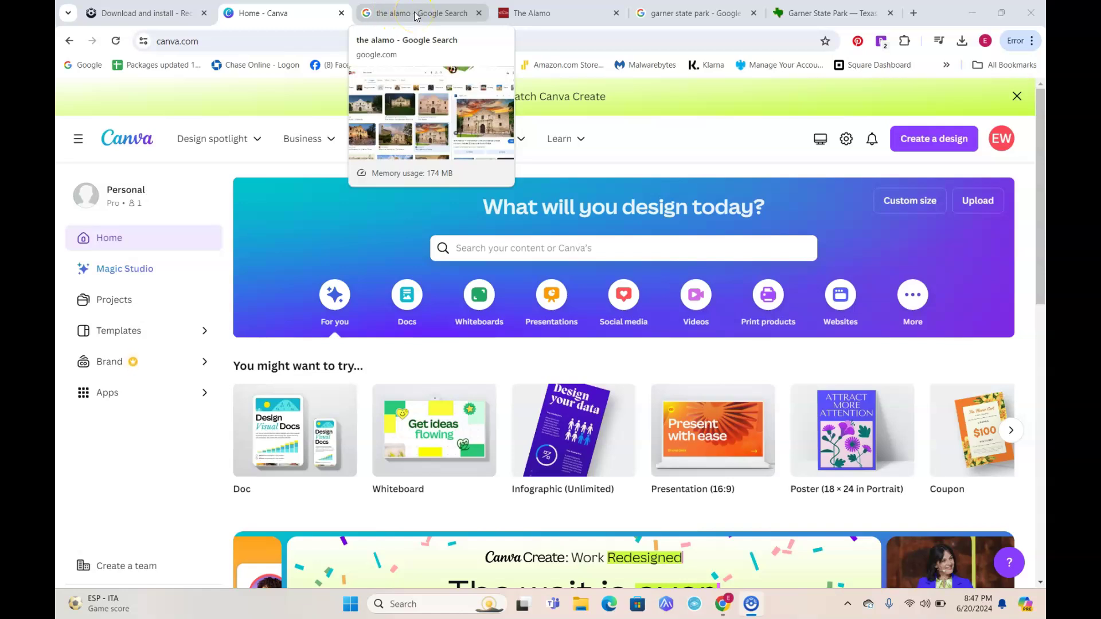
left_click(417, 14)
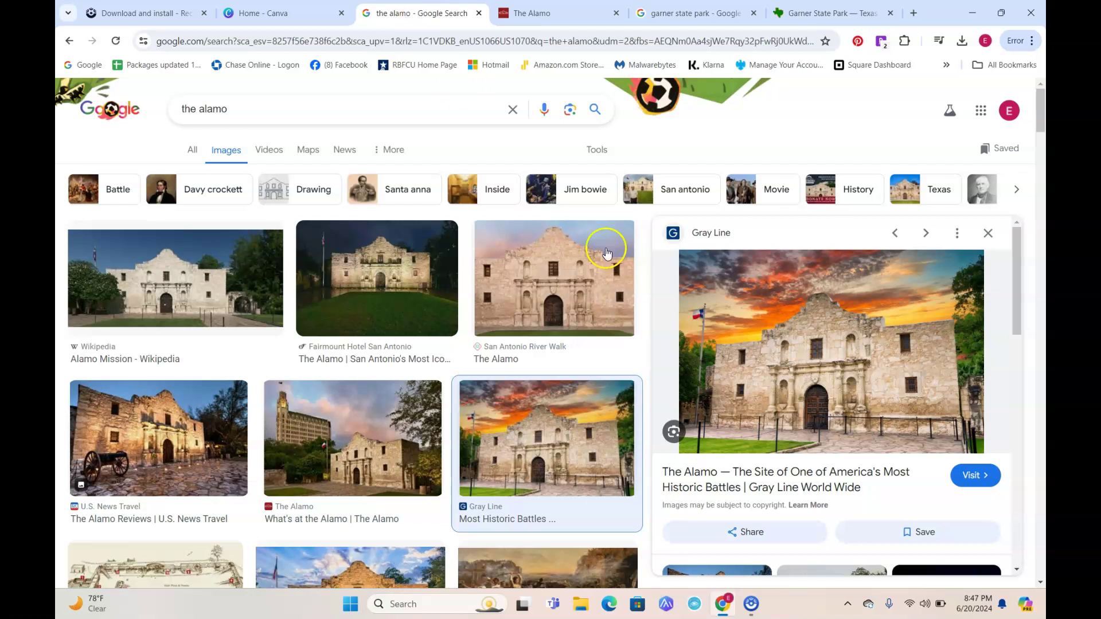
right_click(799, 328)
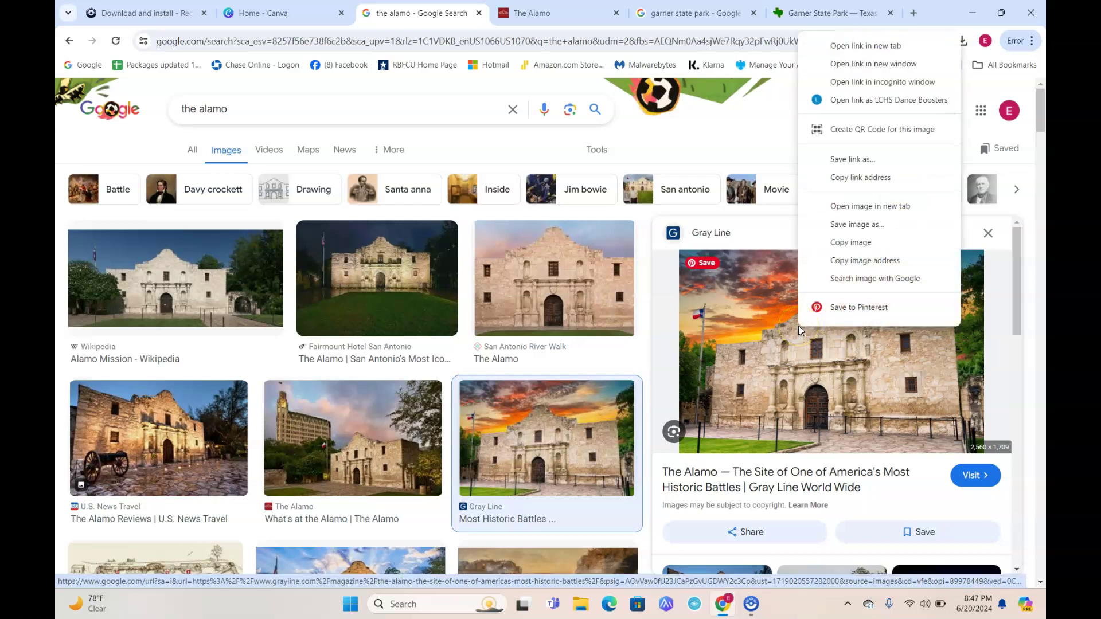
left_click(852, 232)
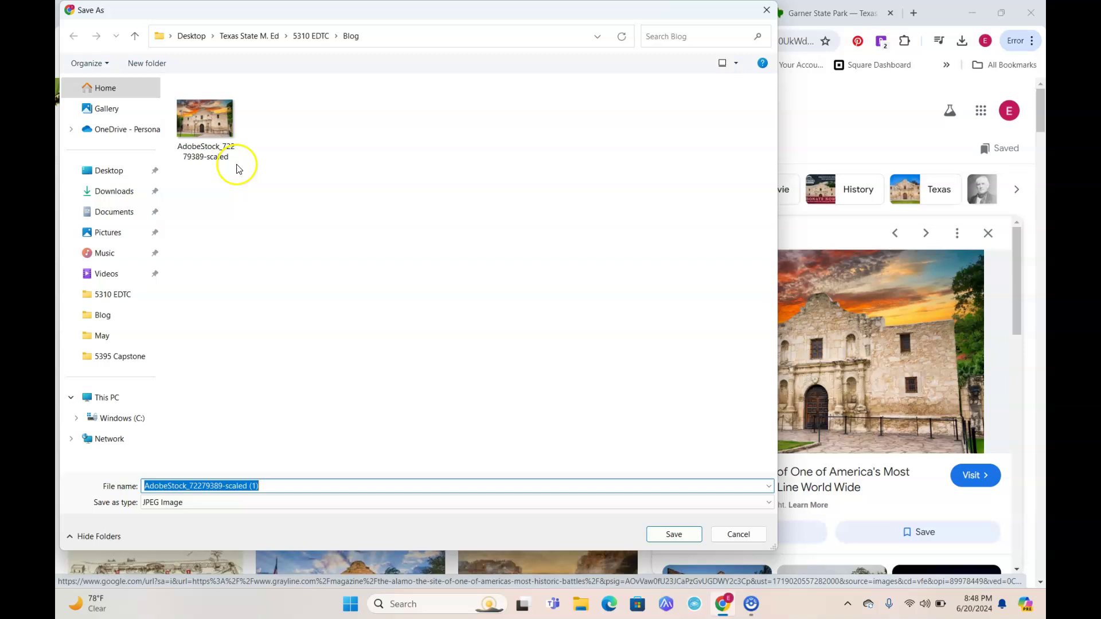
left_click(141, 69)
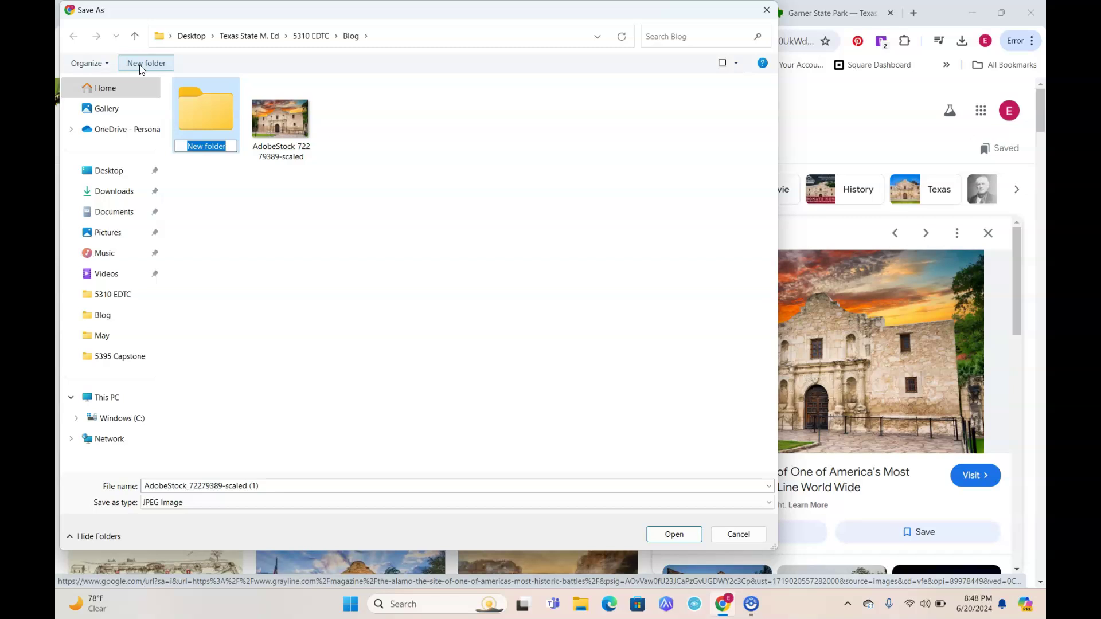
type("Travel Brochure")
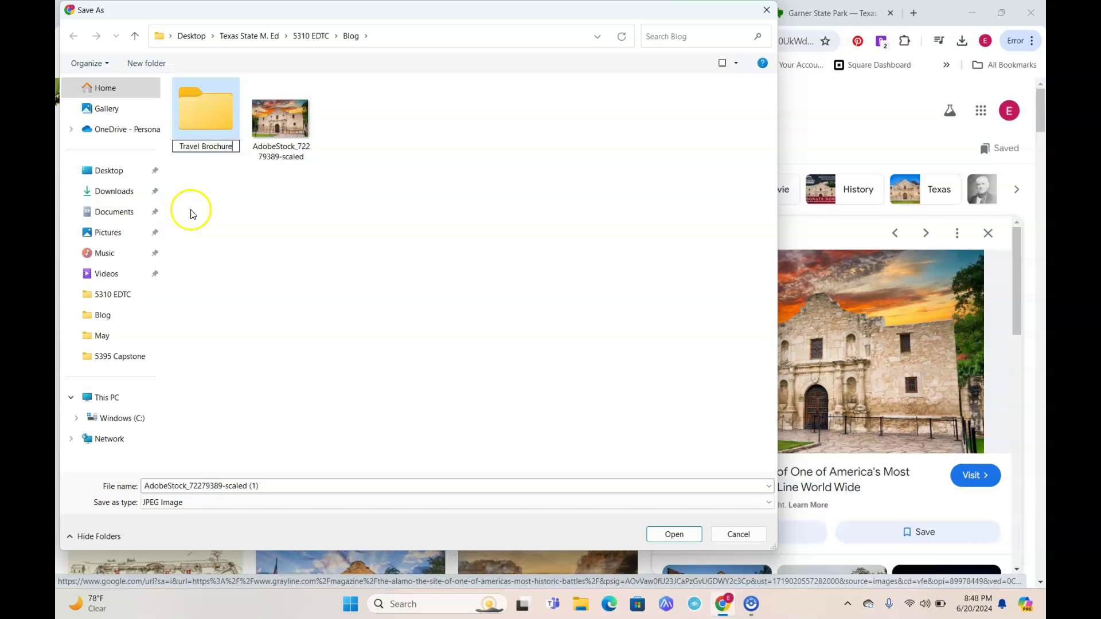
double_click(214, 117)
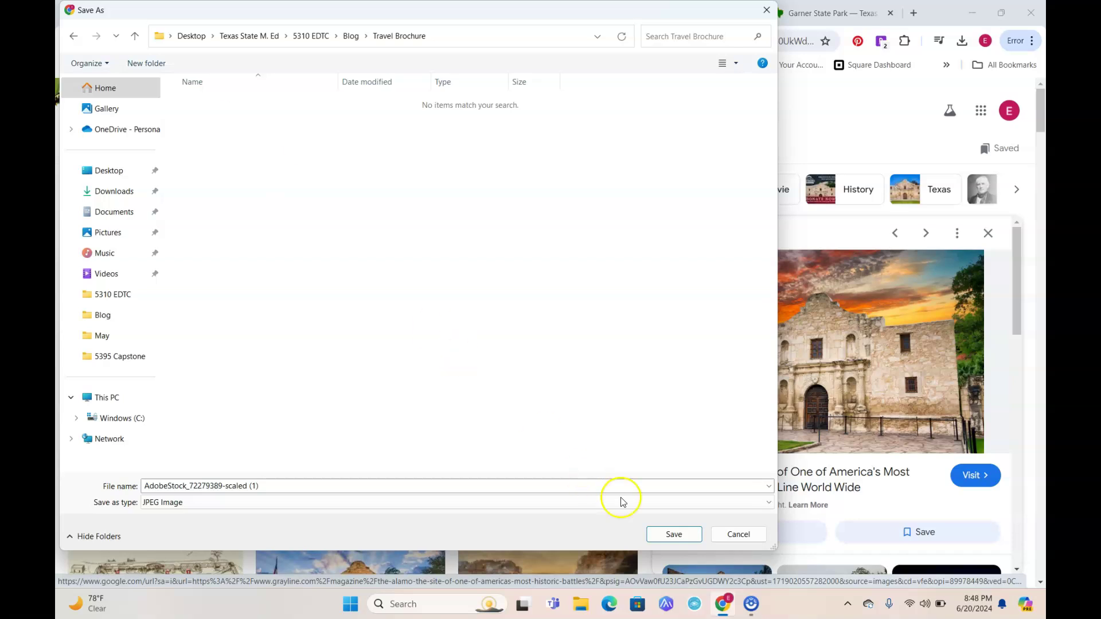
left_click(666, 535)
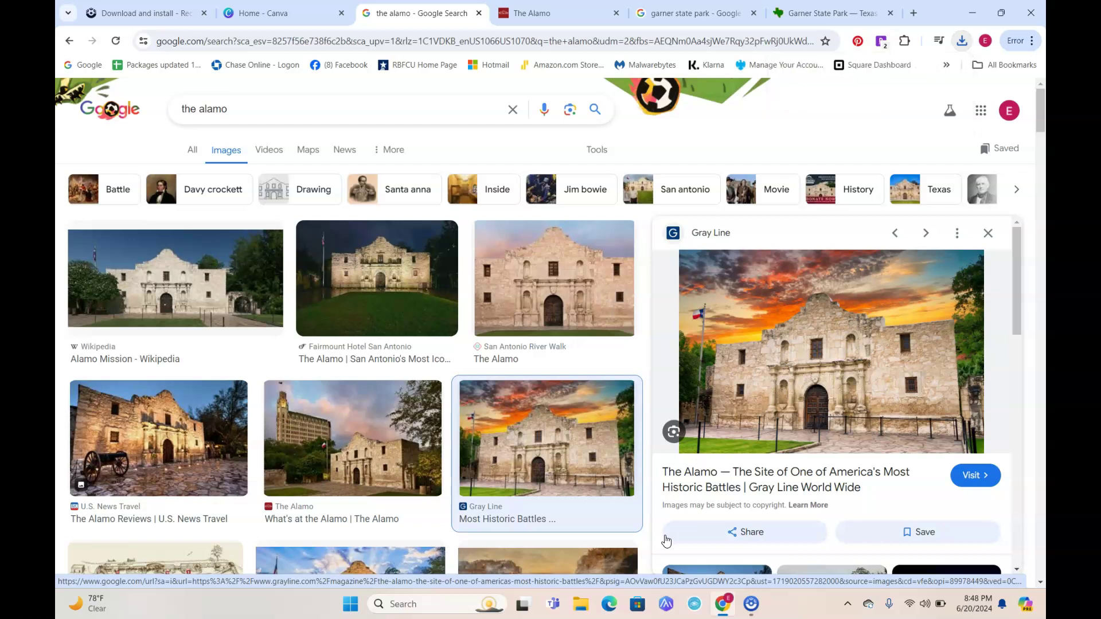
Save the Nature Rocks Austin Garner State Park photo as garner.jpg in Travel Brochure.
left_click(695, 20)
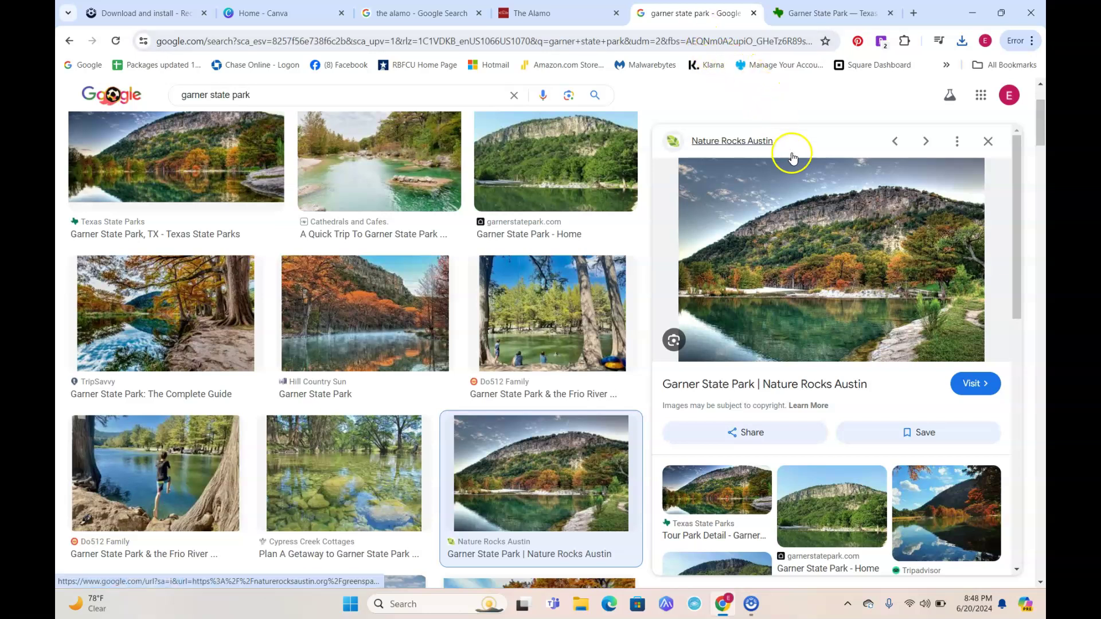
right_click(808, 265)
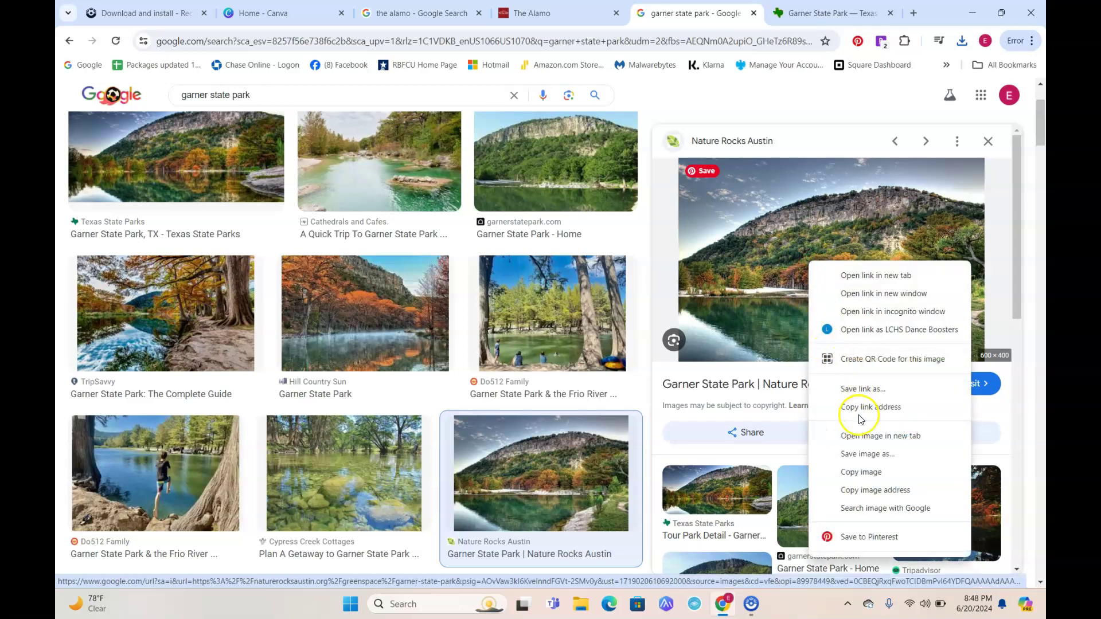
left_click(867, 454)
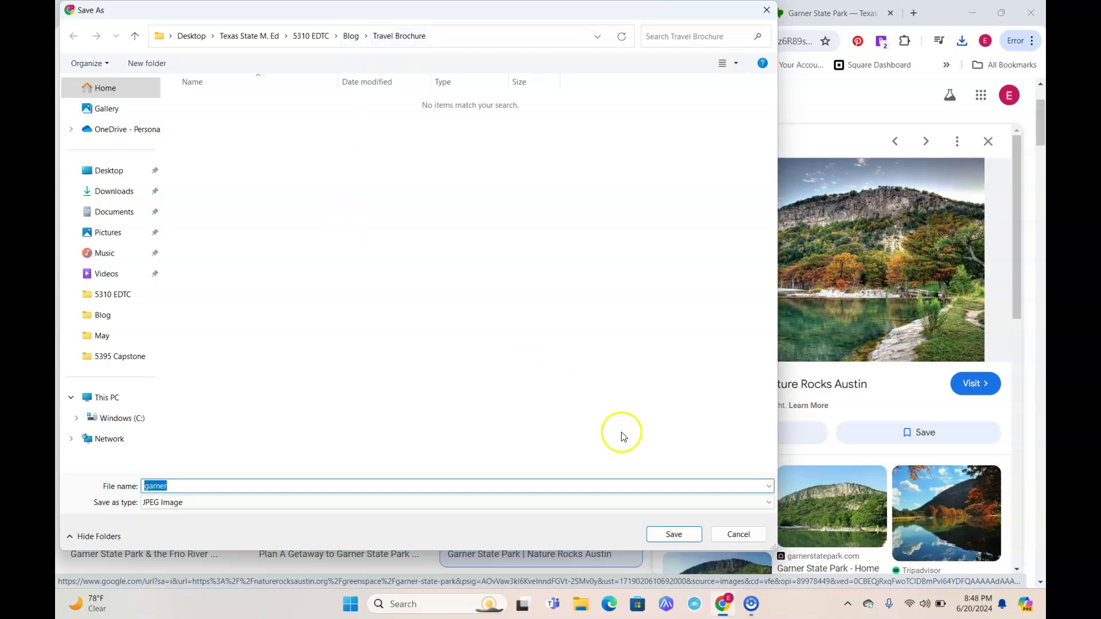
left_click(665, 529)
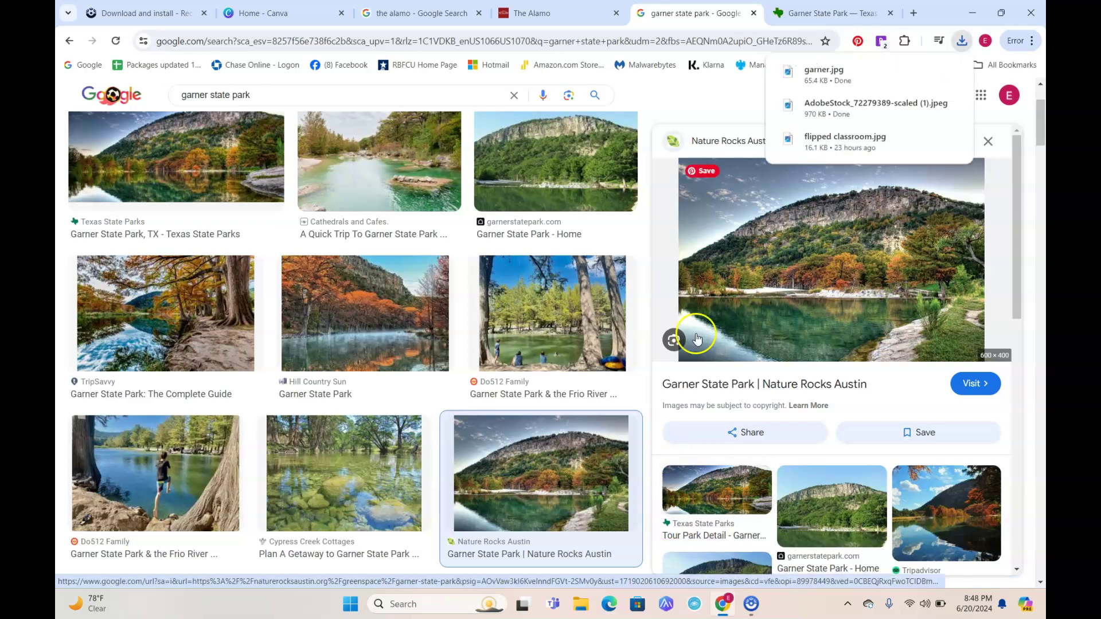
Look over The Alamo website and then the Garner State Park website.
left_click(565, 17)
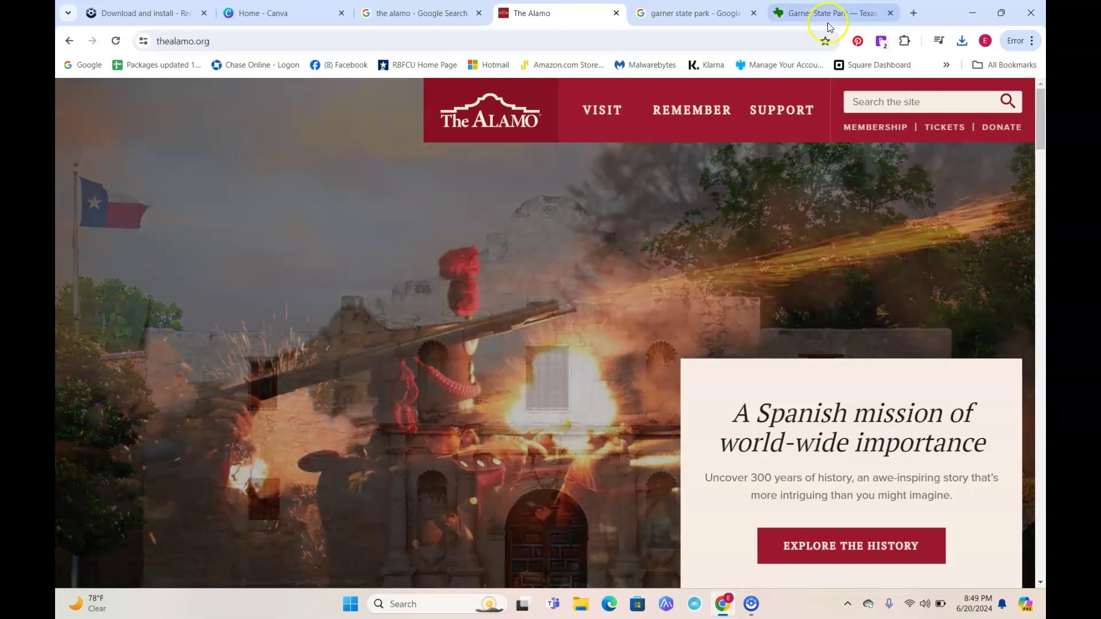
left_click(841, 19)
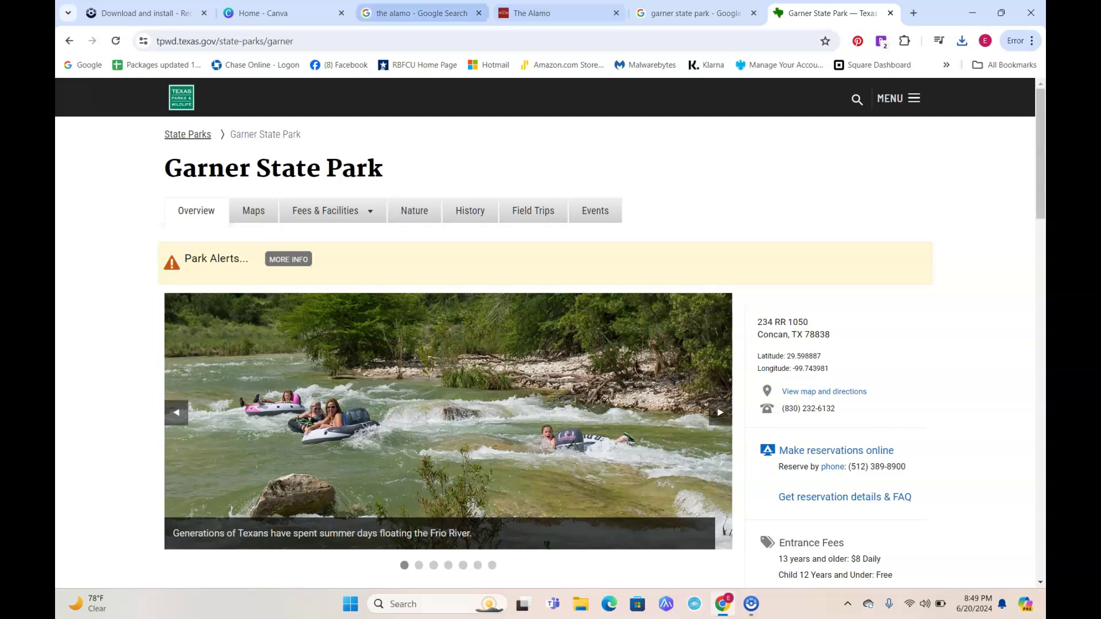
Search Canva's home page for 'travel brochure' templates.
left_click(288, 21)
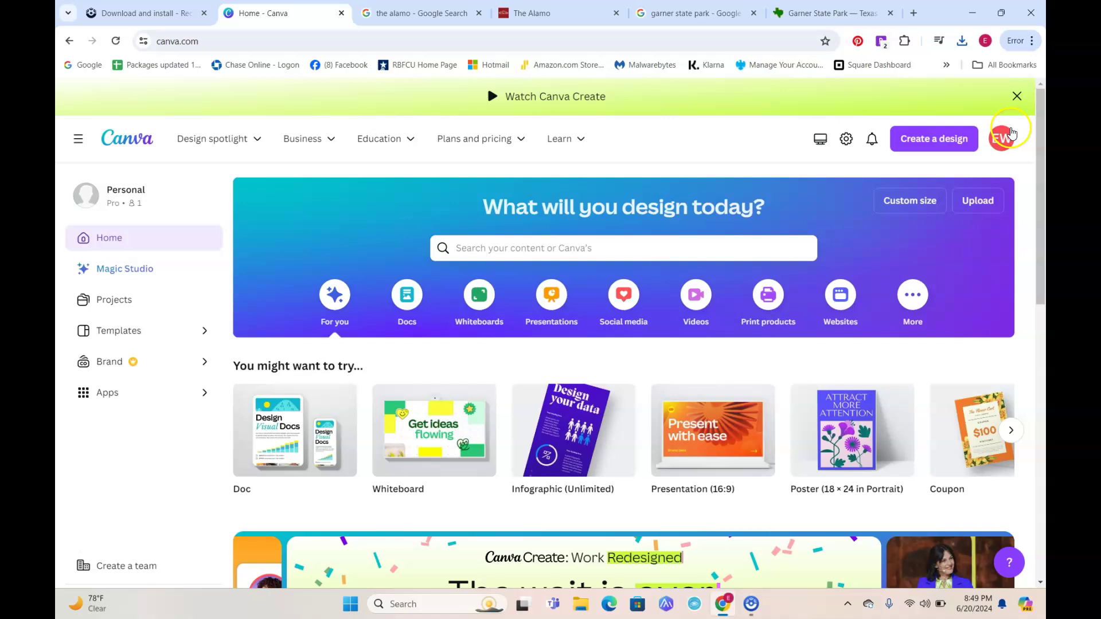
left_click(1003, 143)
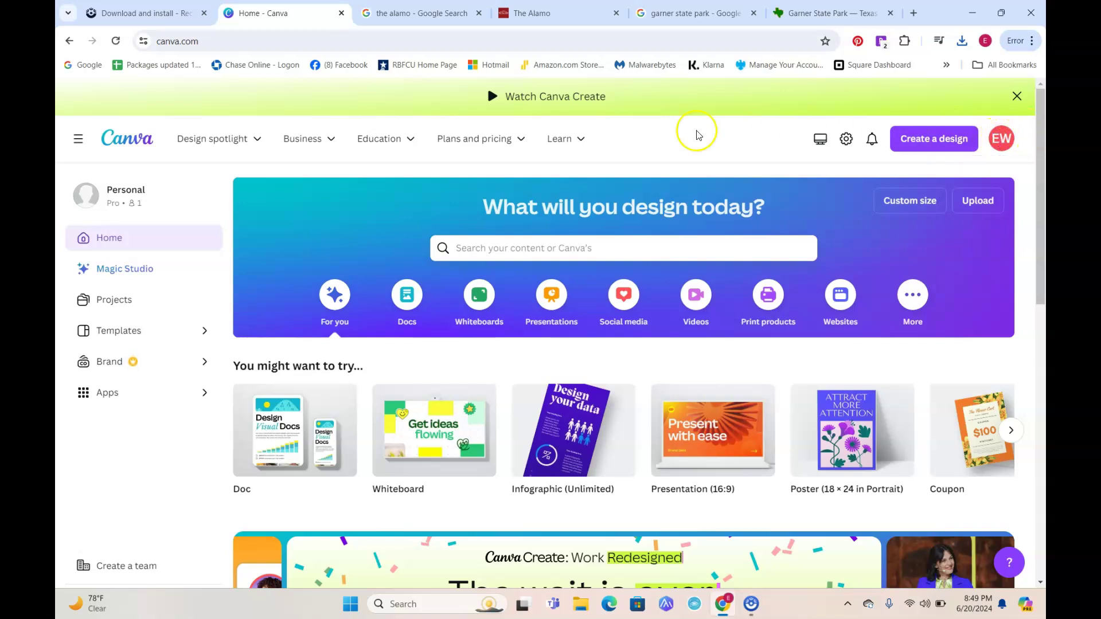
left_click(491, 257)
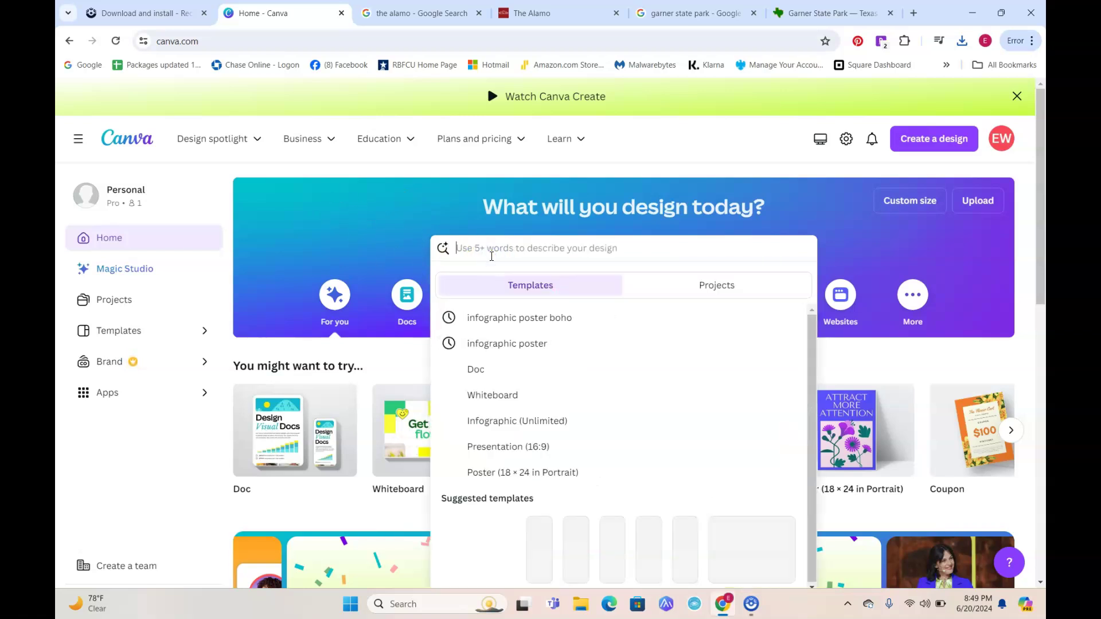
type("travel b")
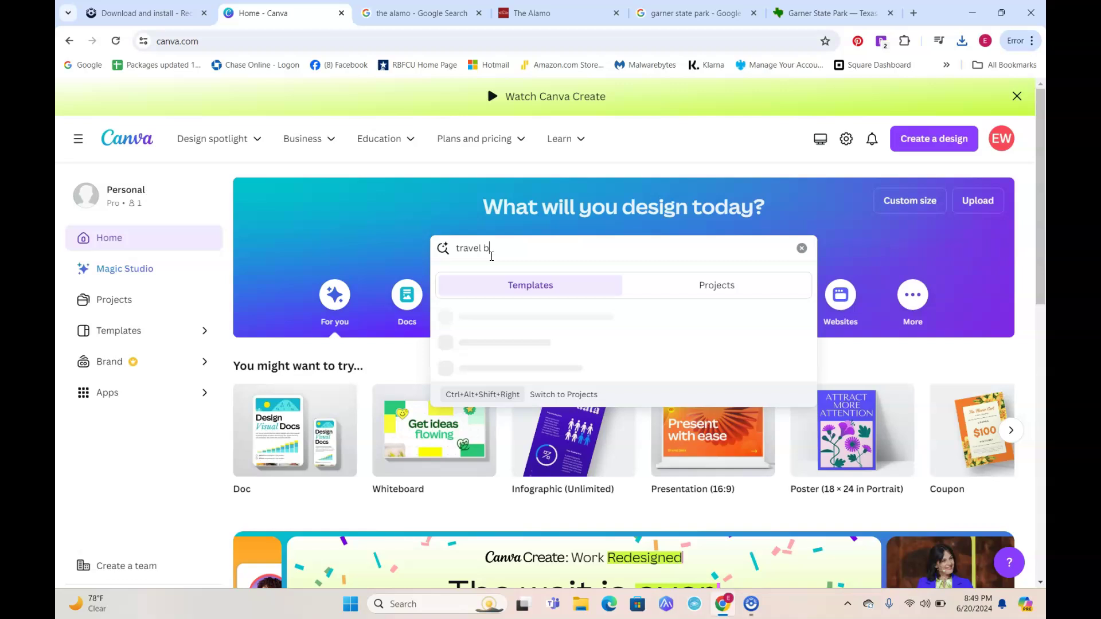
type("rochure")
key("Return")
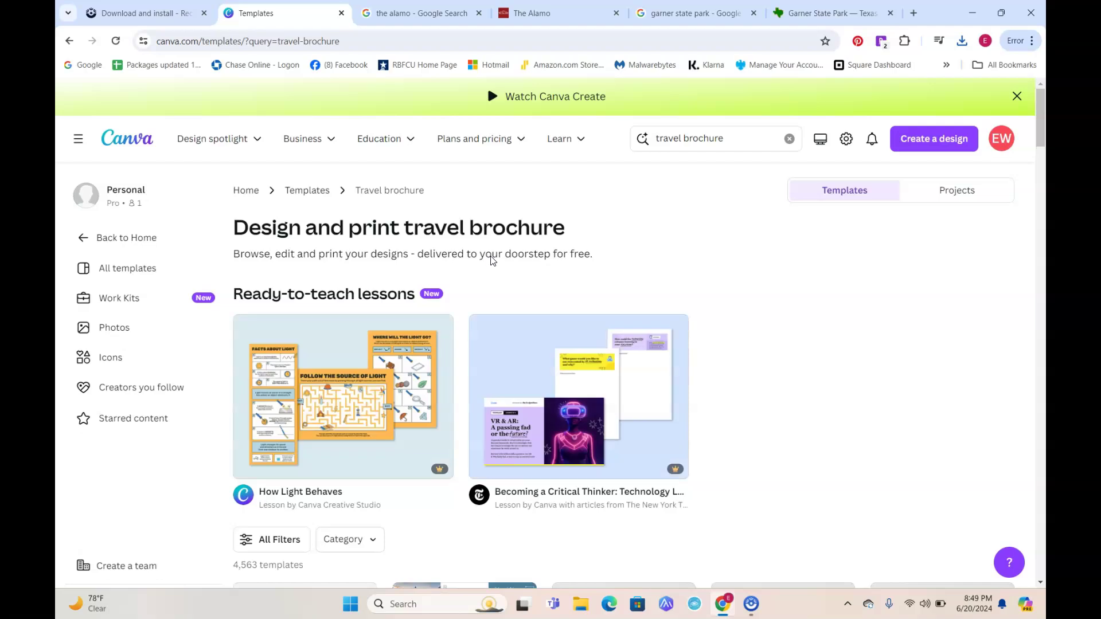
scroll(490, 260, "down", 5)
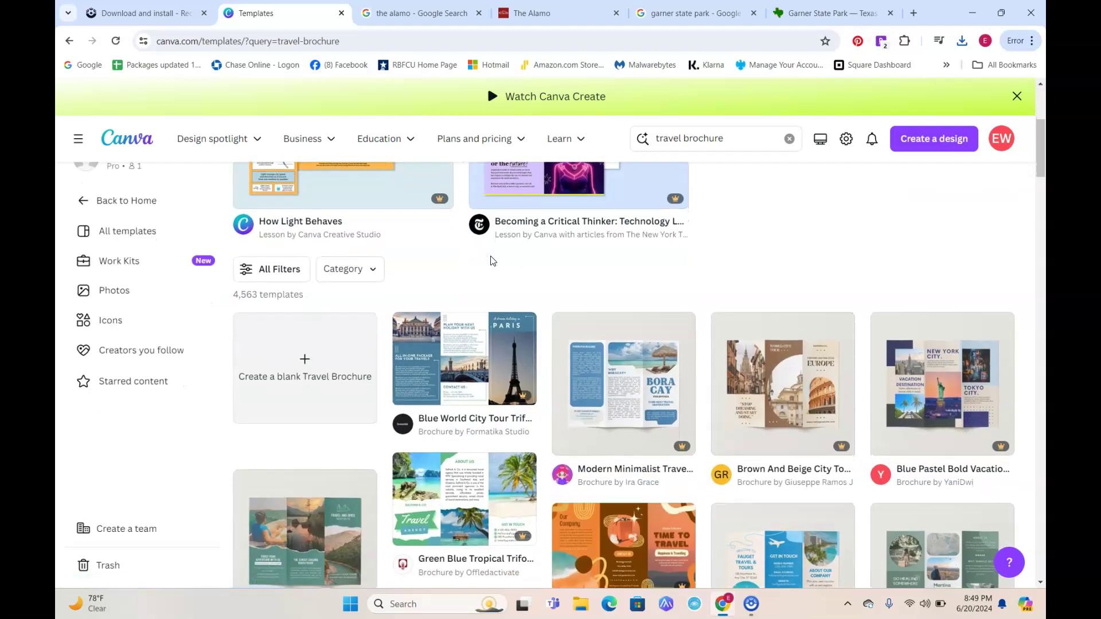
scroll(490, 261, "down", 3)
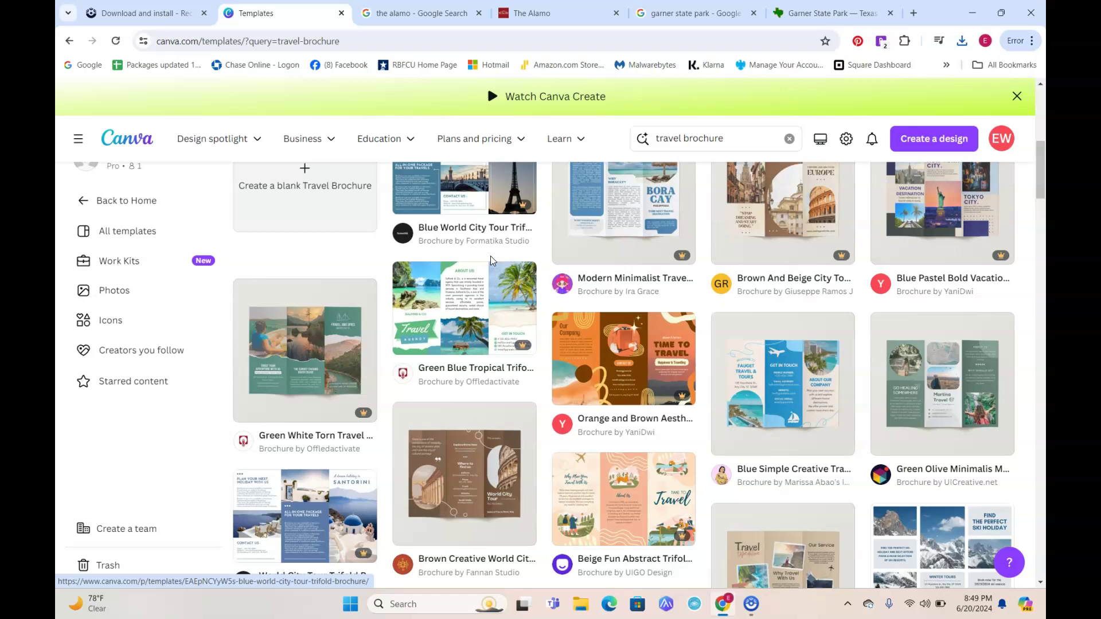
scroll(490, 261, "down", 1)
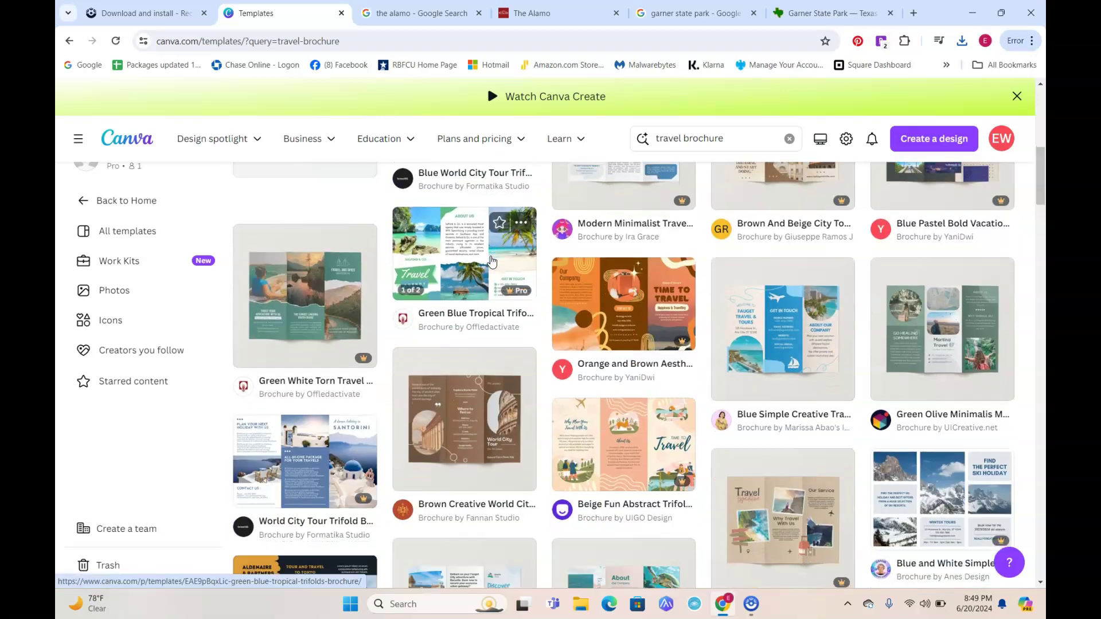
scroll(492, 262, "down", 1)
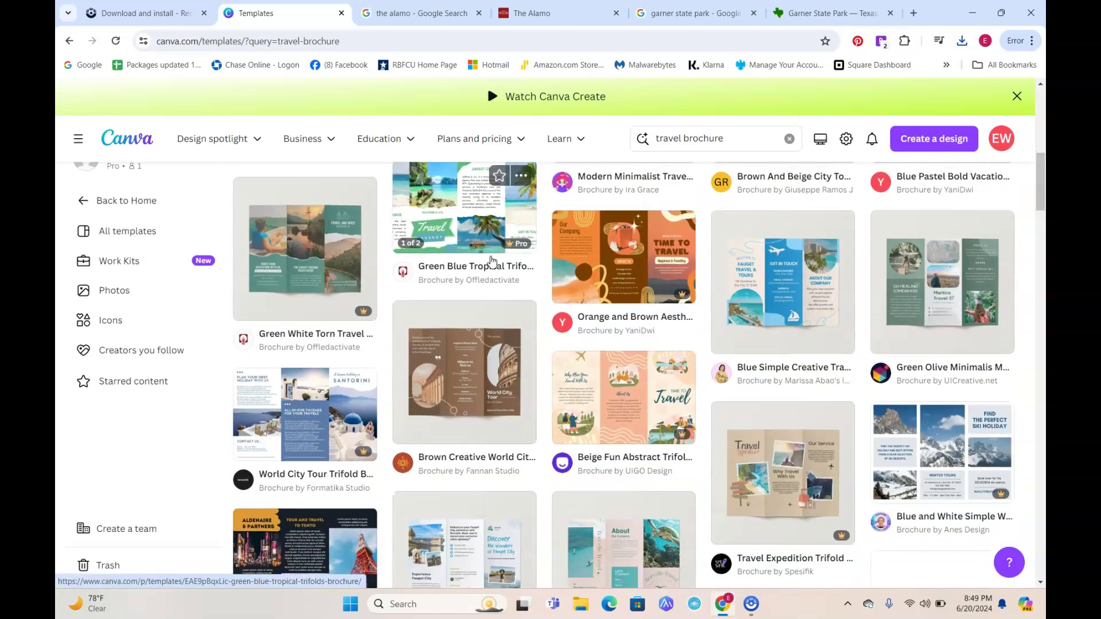
scroll(491, 261, "down", 3)
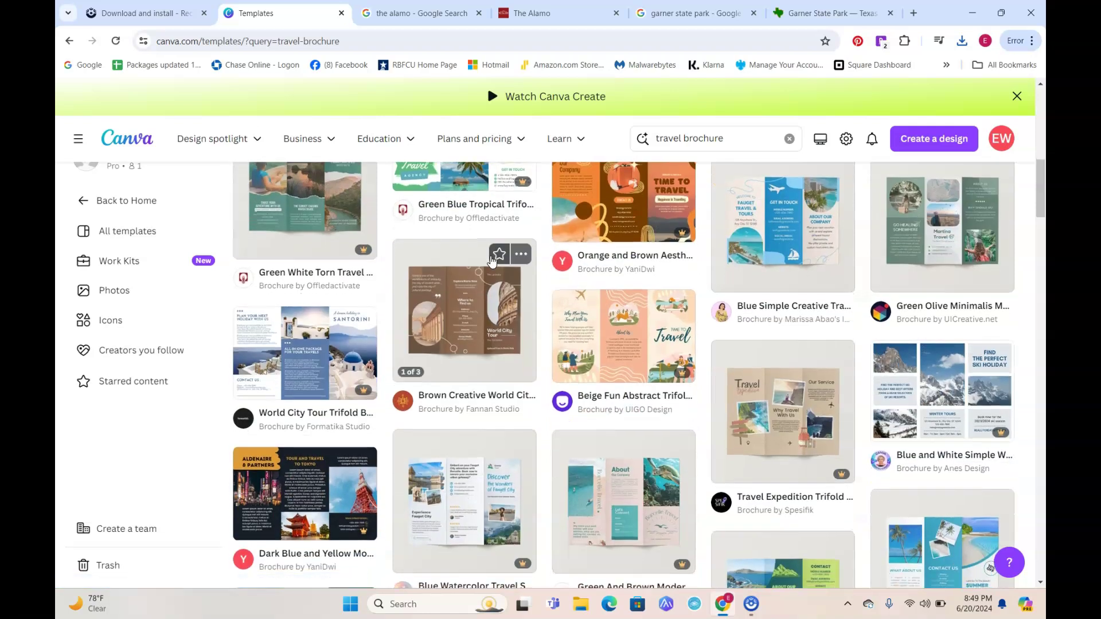
scroll(491, 261, "down", 1)
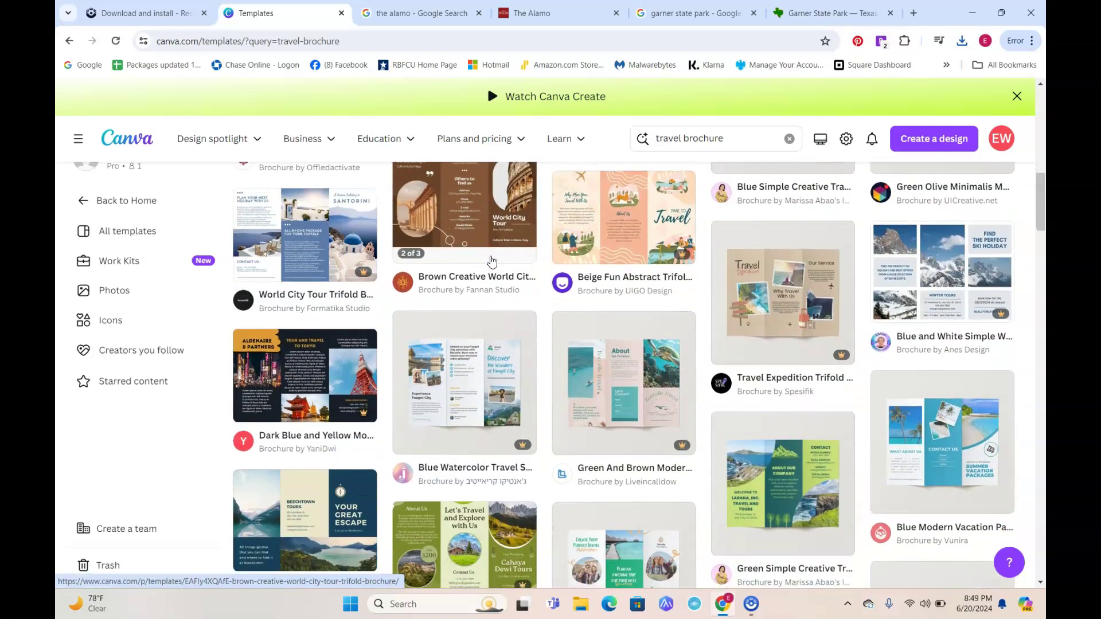
scroll(491, 261, "down", 2)
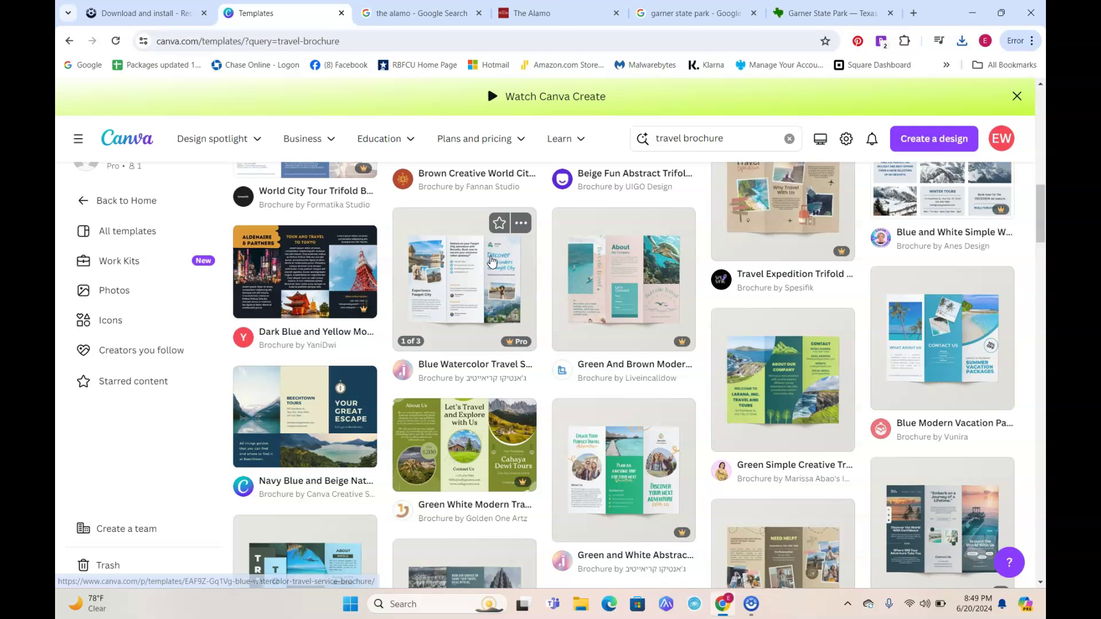
scroll(492, 261, "down", 1)
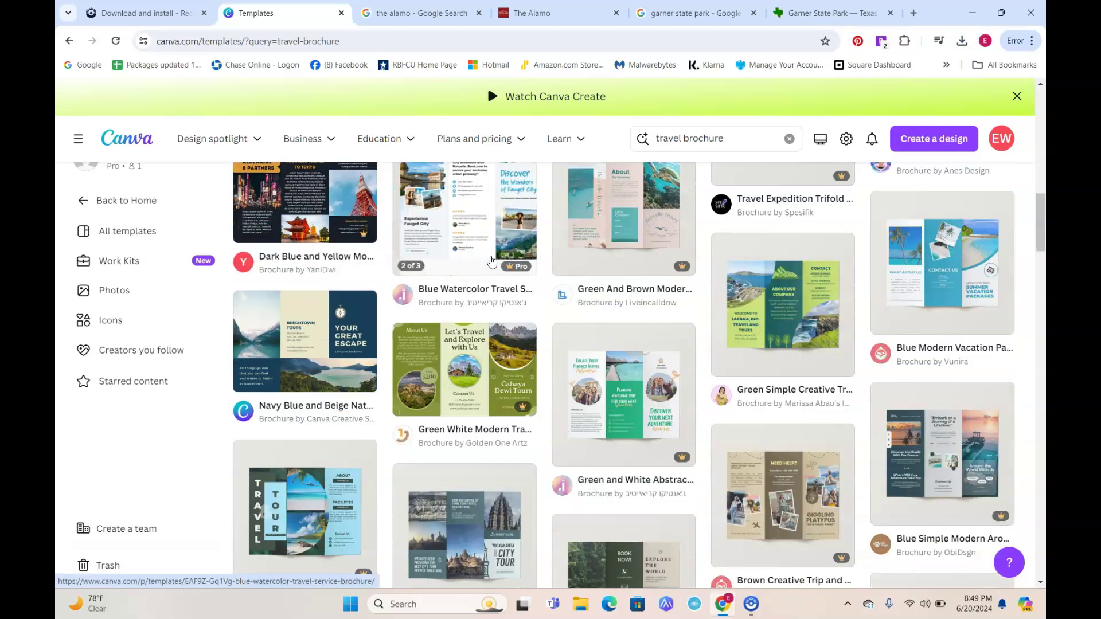
scroll(492, 262, "down", 1)
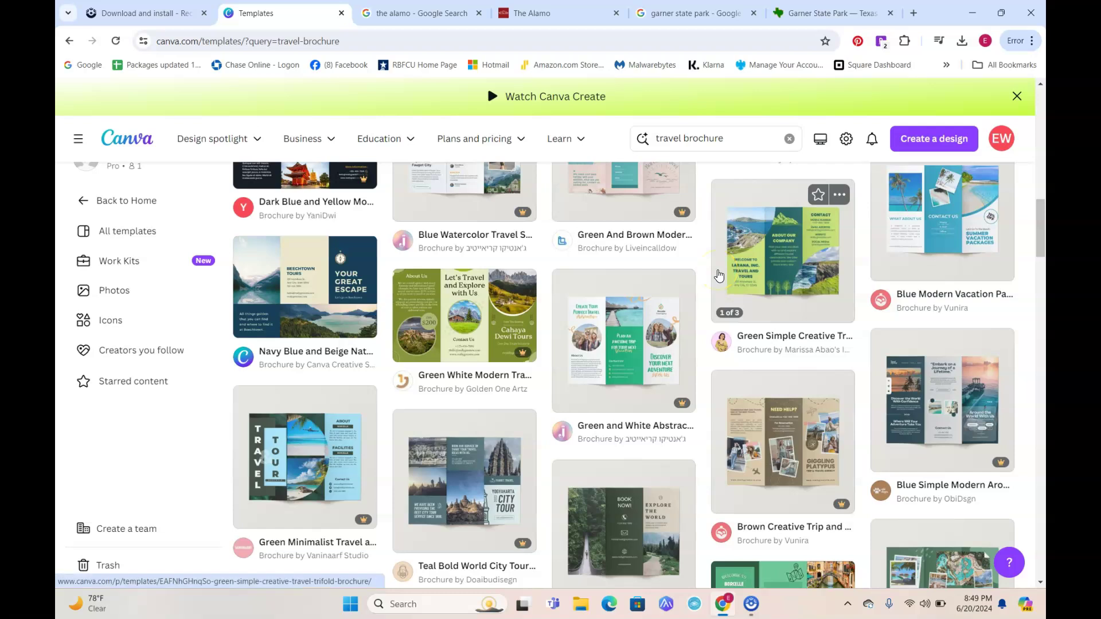
scroll(719, 276, "down", 2)
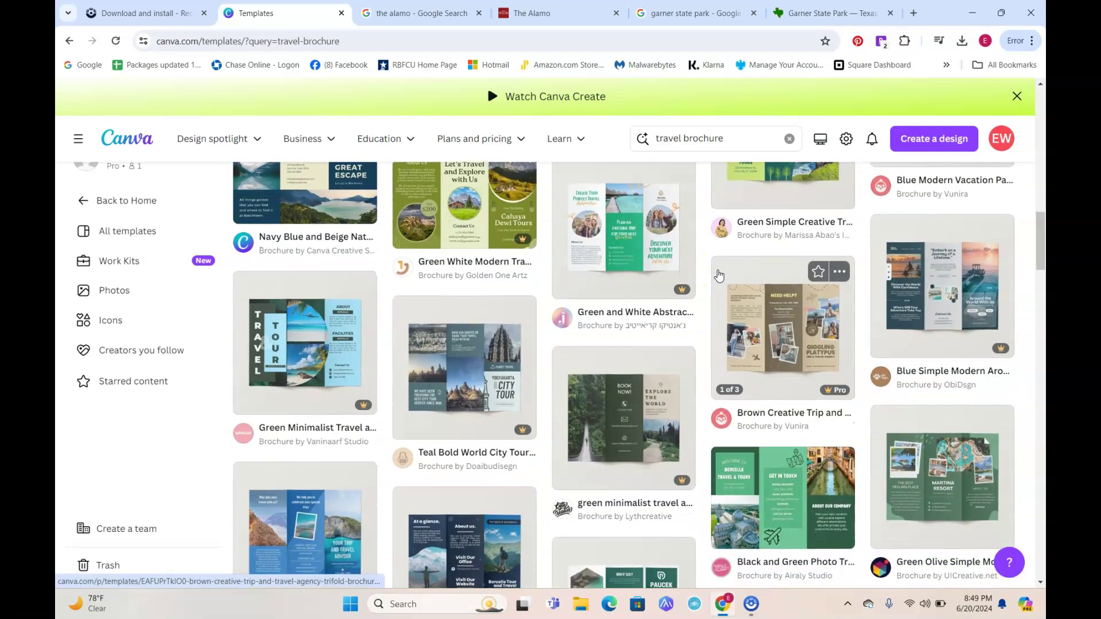
scroll(719, 276, "down", 1)
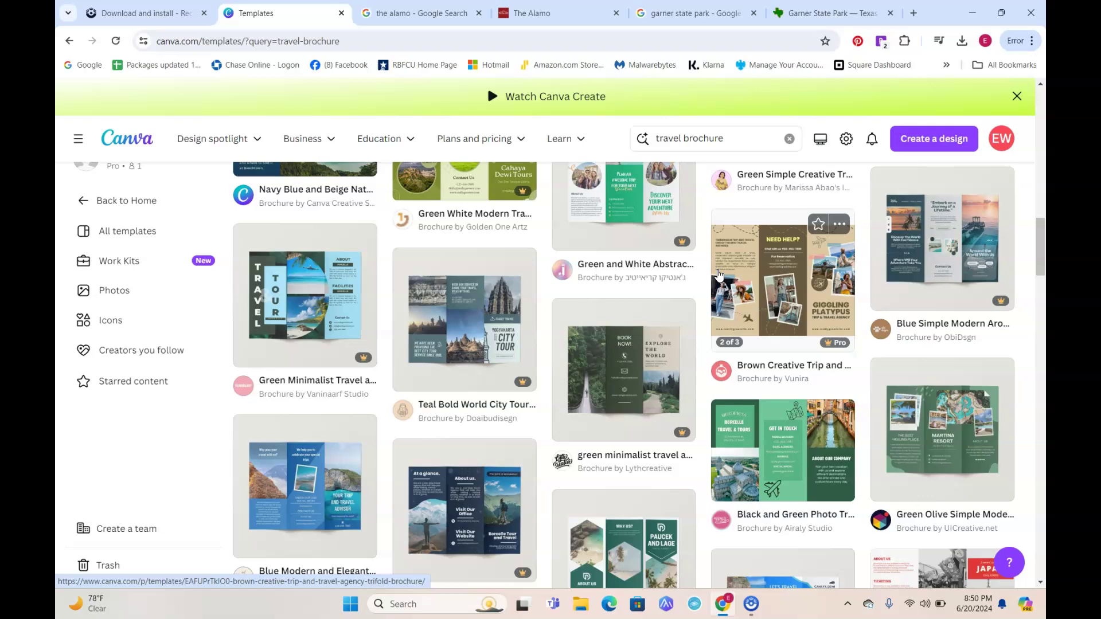
scroll(719, 276, "down", 1)
scroll(718, 276, "down", 1)
scroll(719, 276, "down", 1)
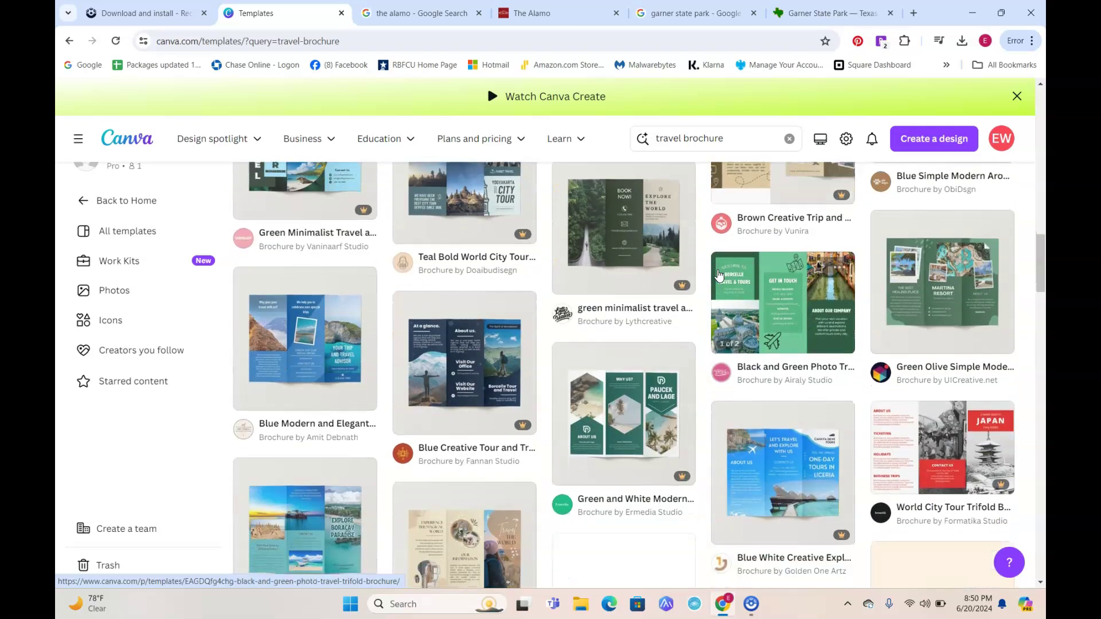
scroll(718, 276, "down", 1)
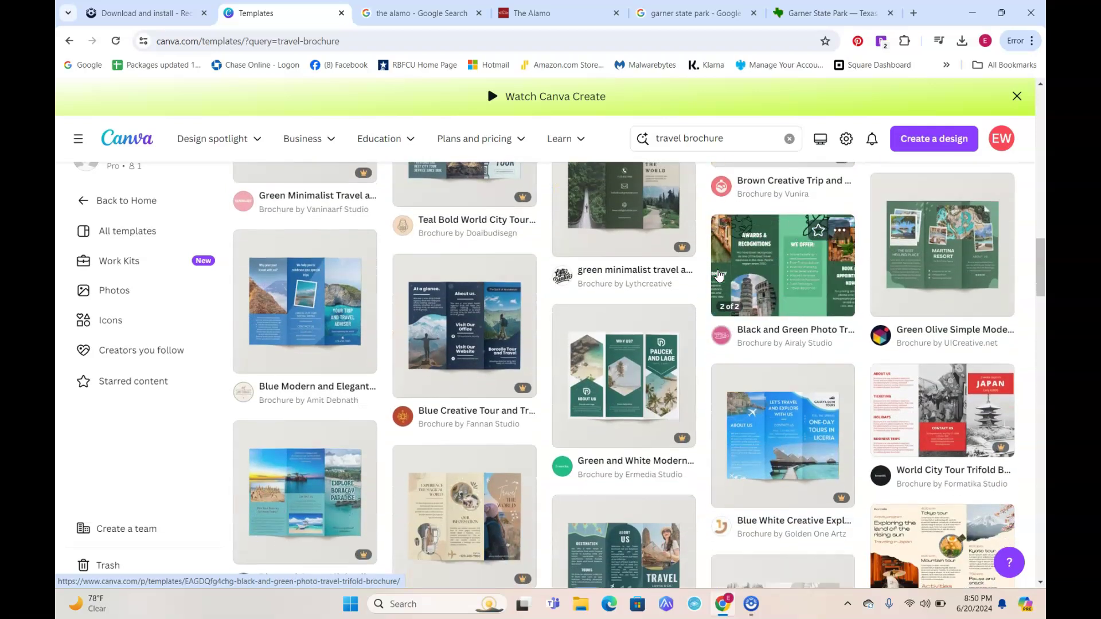
scroll(717, 274, "down", 1)
scroll(717, 274, "down", 1)
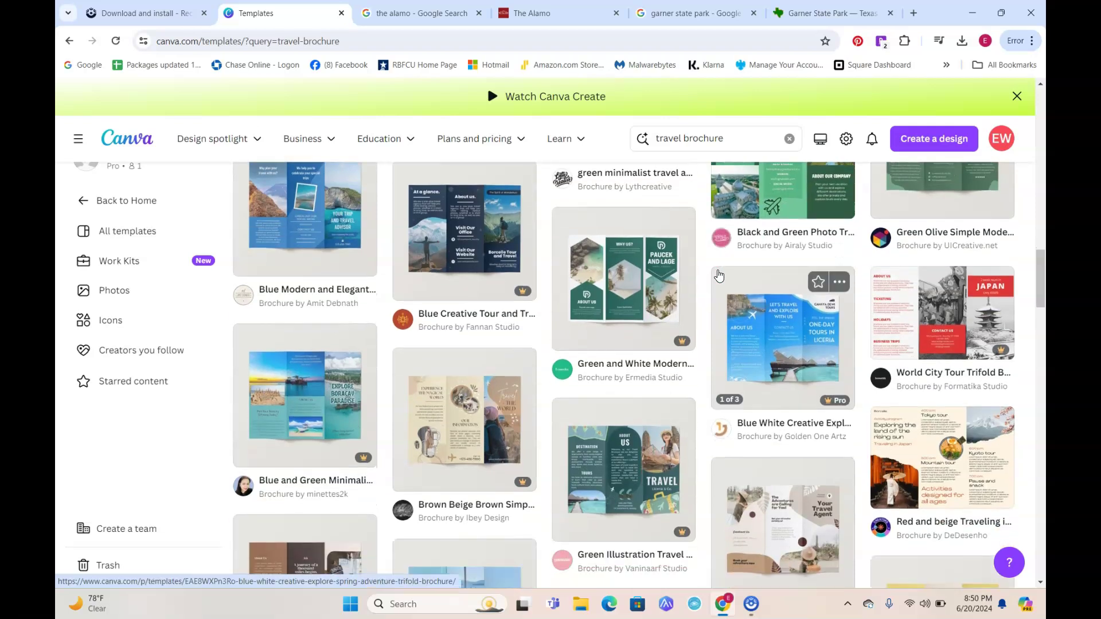
scroll(719, 276, "down", 1)
scroll(718, 269, "down", 1)
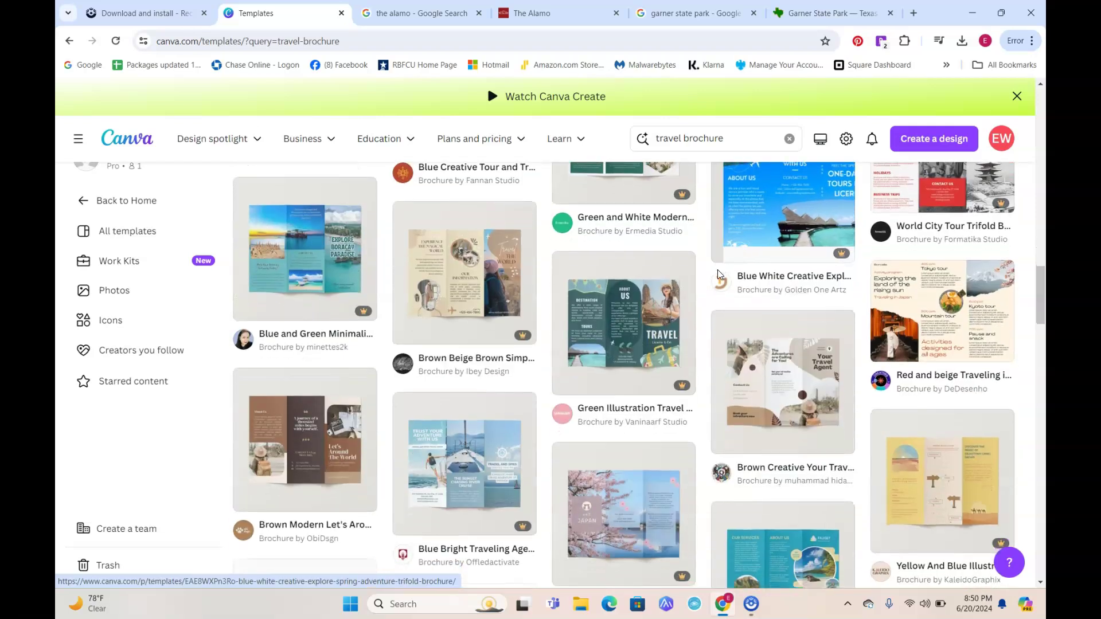
scroll(717, 270, "up", 5)
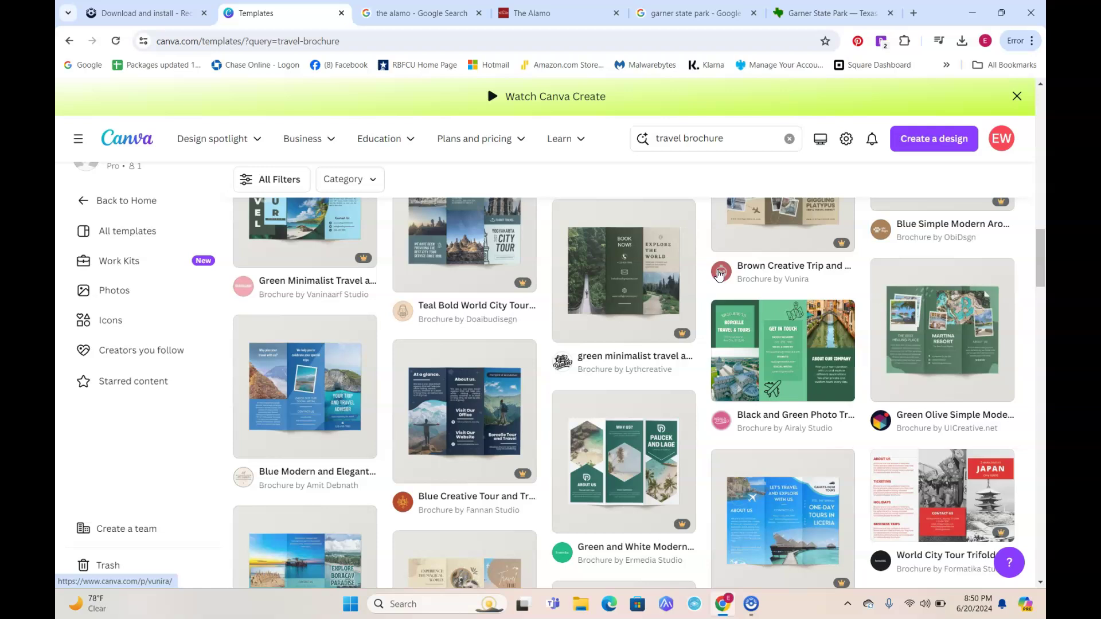
scroll(719, 275, "up", 1)
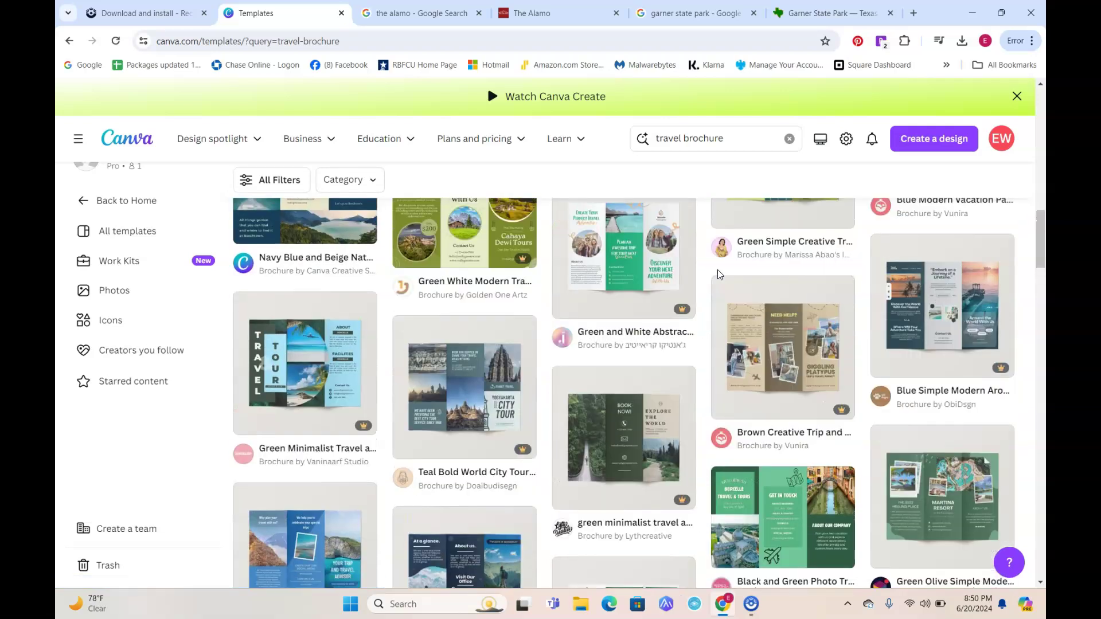
scroll(717, 270, "up", 2)
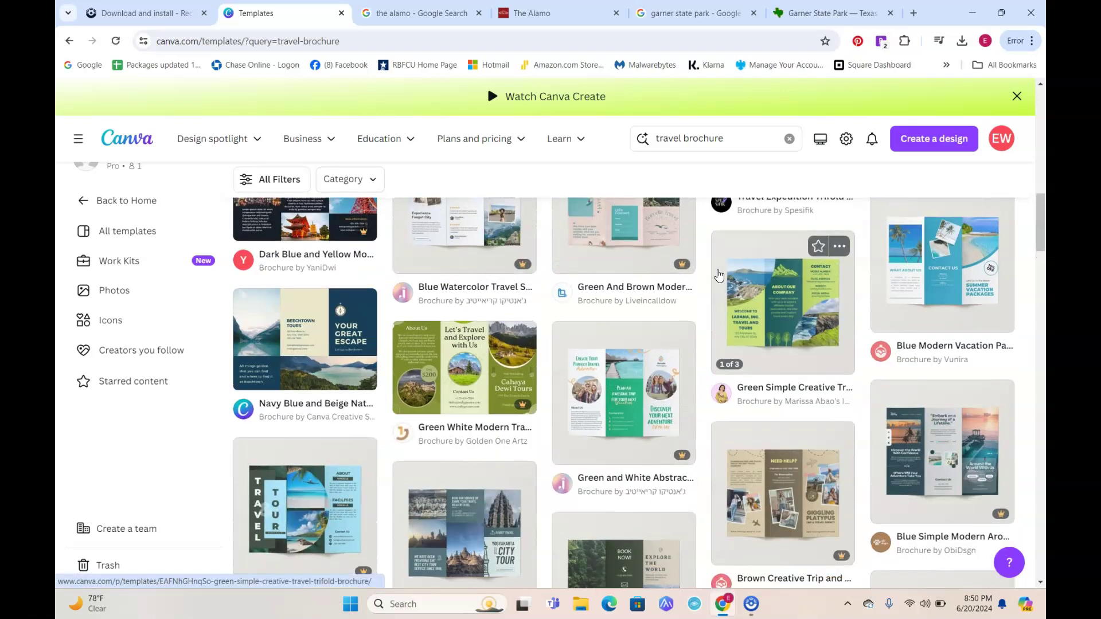
scroll(719, 276, "up", 3)
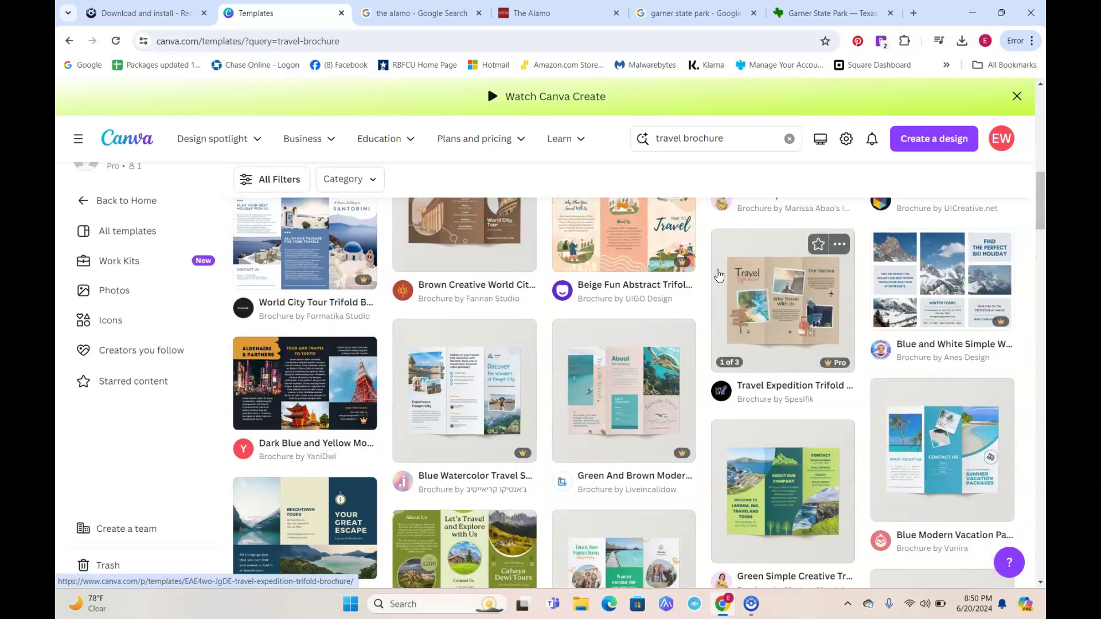
scroll(719, 276, "up", 1)
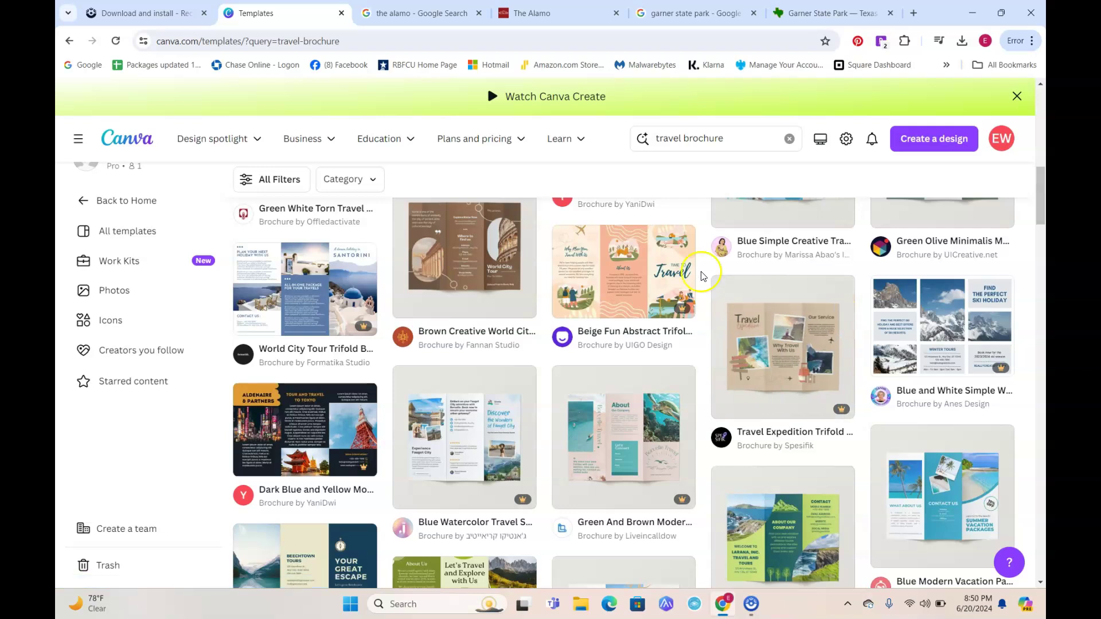
mouse_move(817, 310)
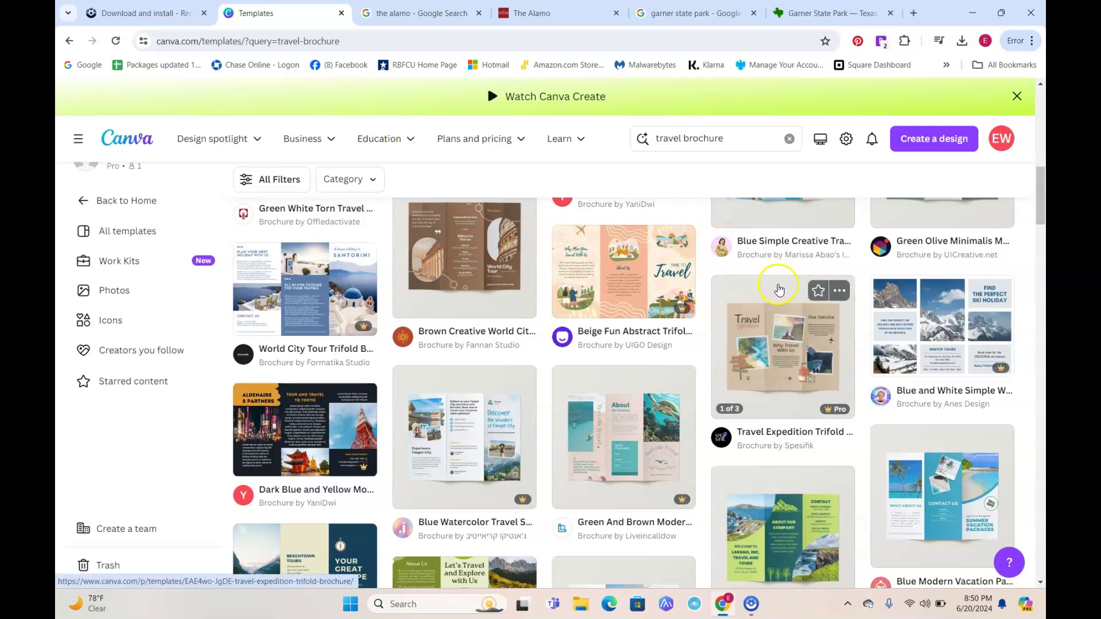
Customize the Travel Expedition Trifold Brochure template in the Canva editor.
left_click(776, 352)
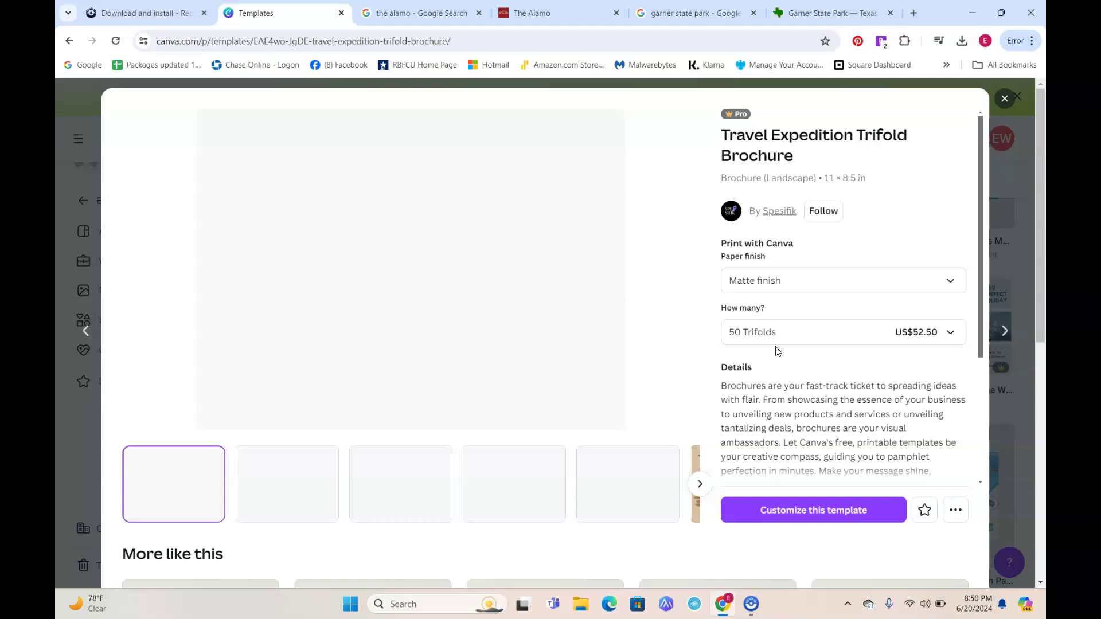
left_click(586, 318)
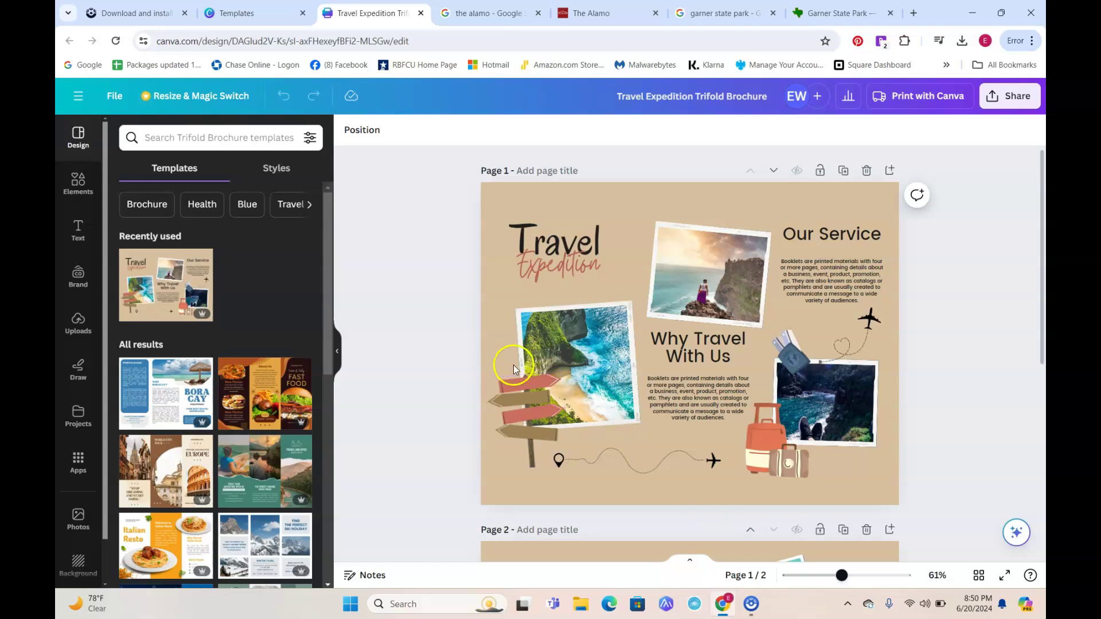
Change the cover headline words 'Travel Expedition' to 'Texas Travels'.
double_click(565, 231)
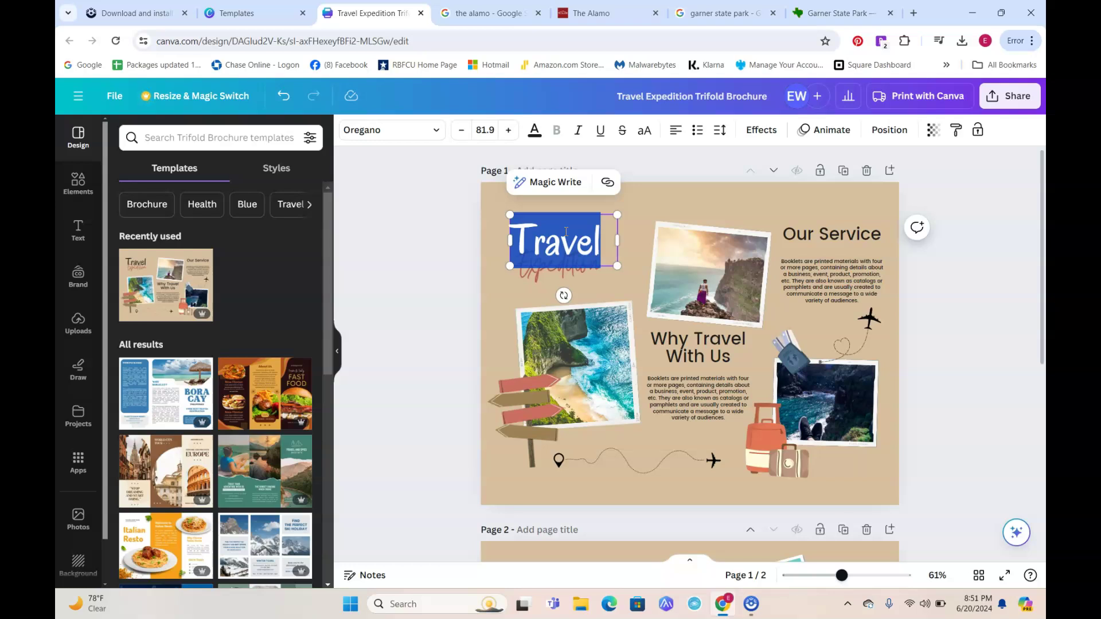
type("Texas")
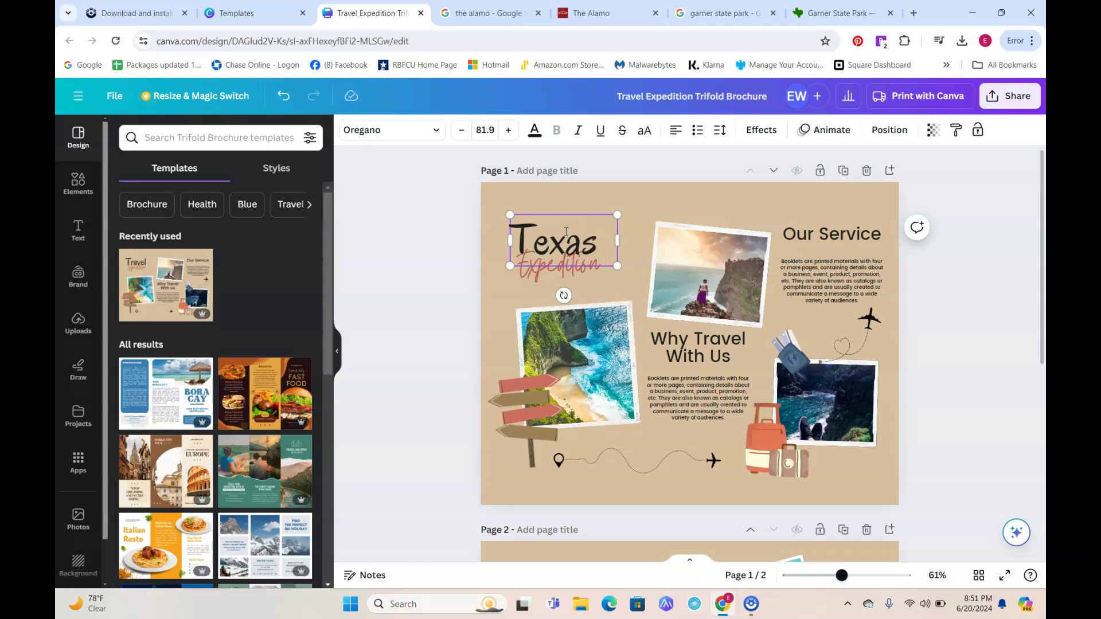
left_click(560, 276)
double_click(565, 272)
type("Travels")
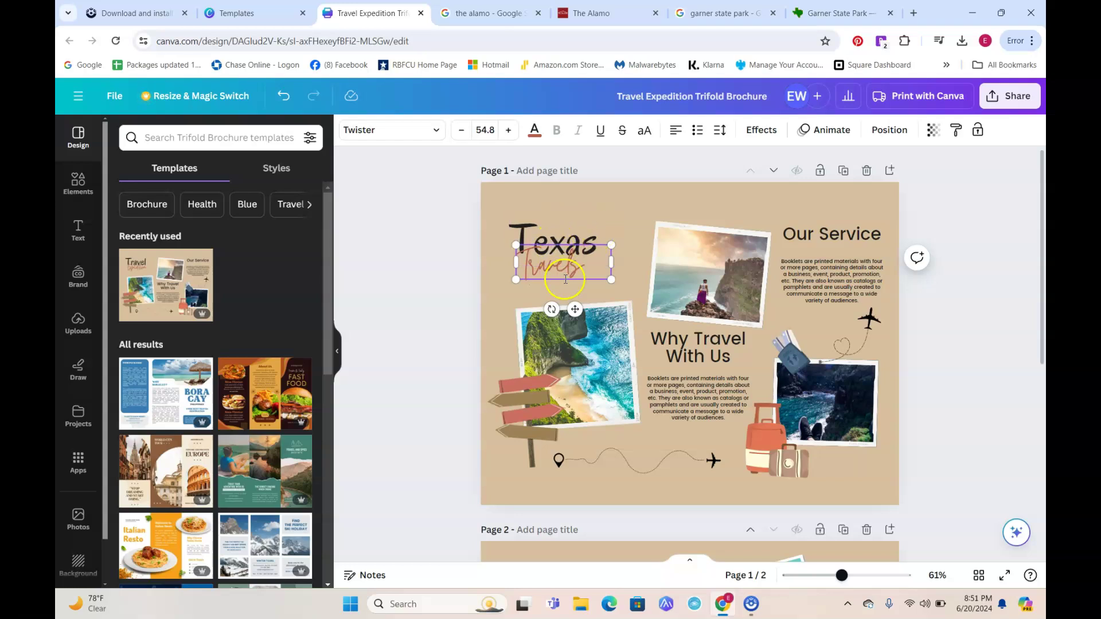
left_click(586, 261)
left_click(701, 262)
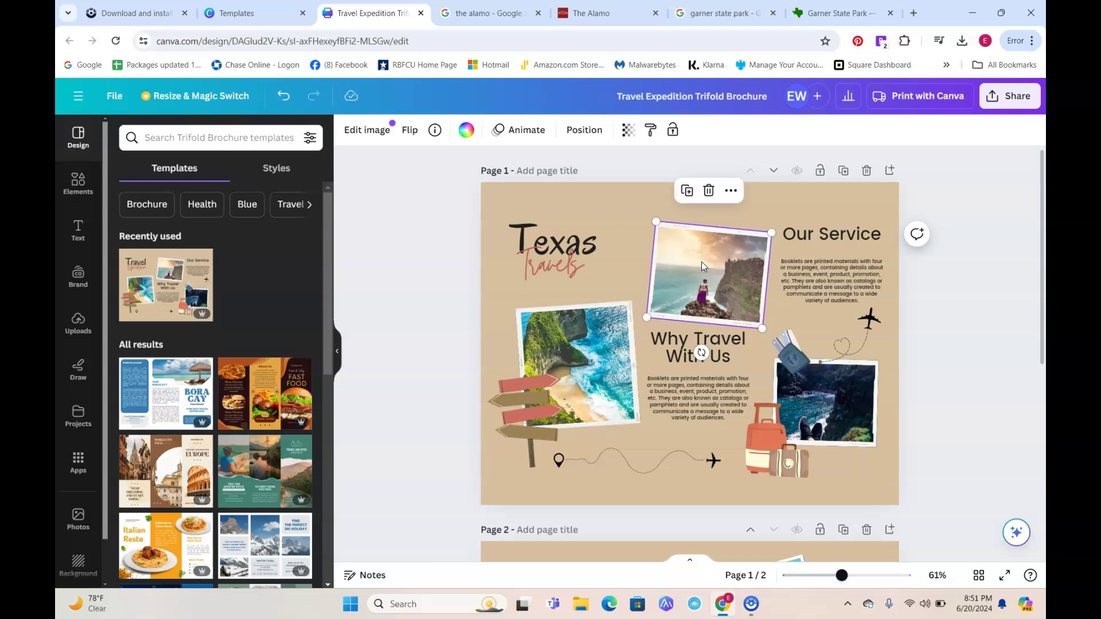
key("ctrl+z")
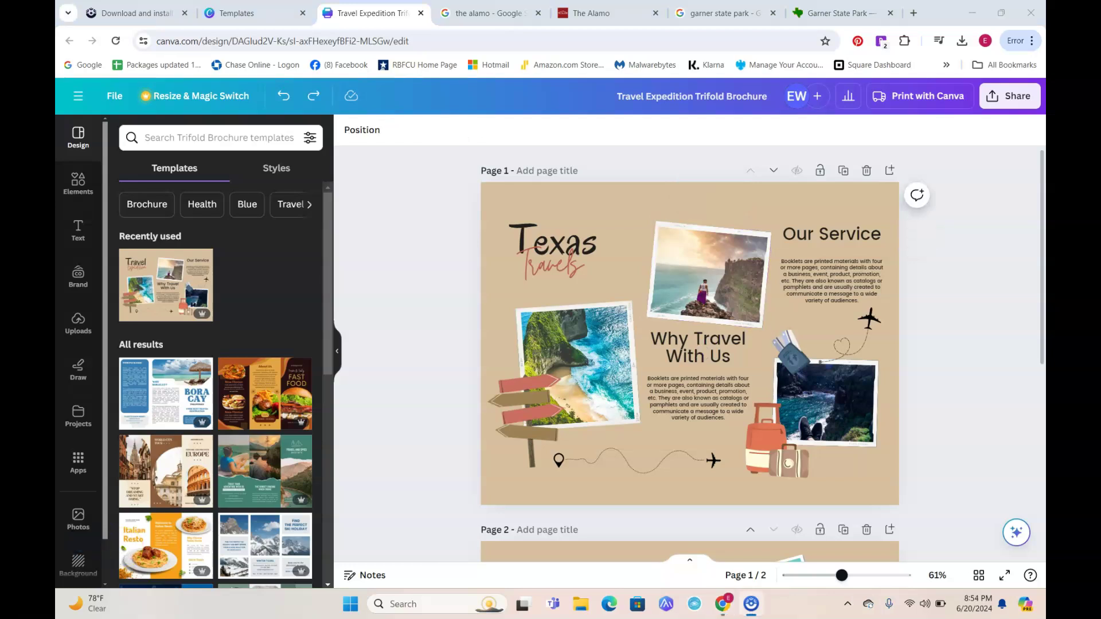
Upload the Alamo photo and garner.jpg from Blog > Travel Brochure into Canva.
left_click(78, 321)
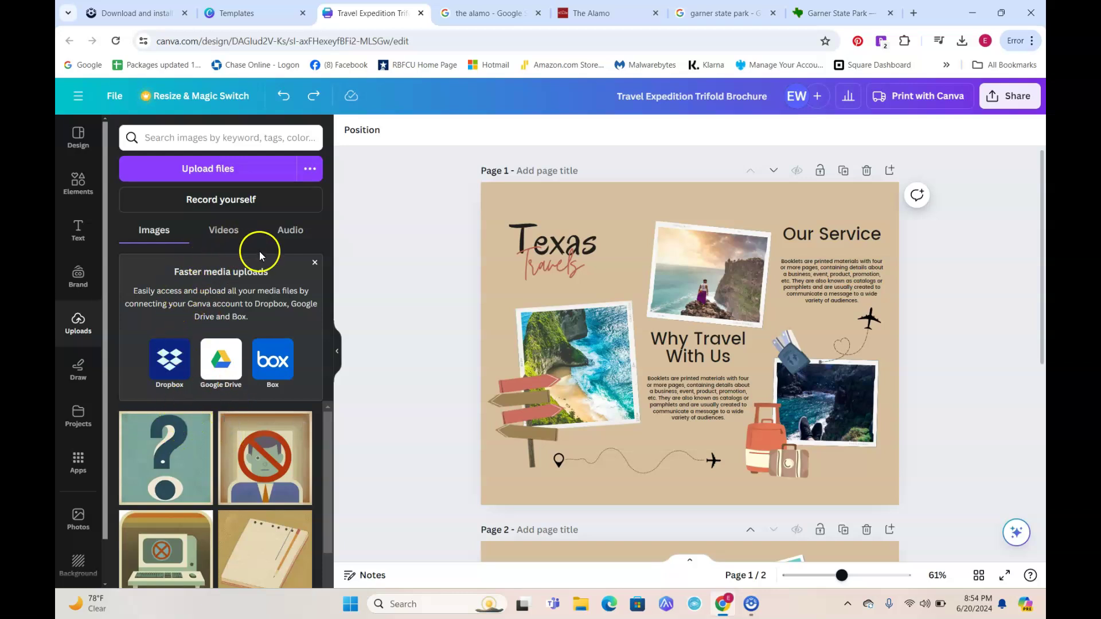
left_click(215, 169)
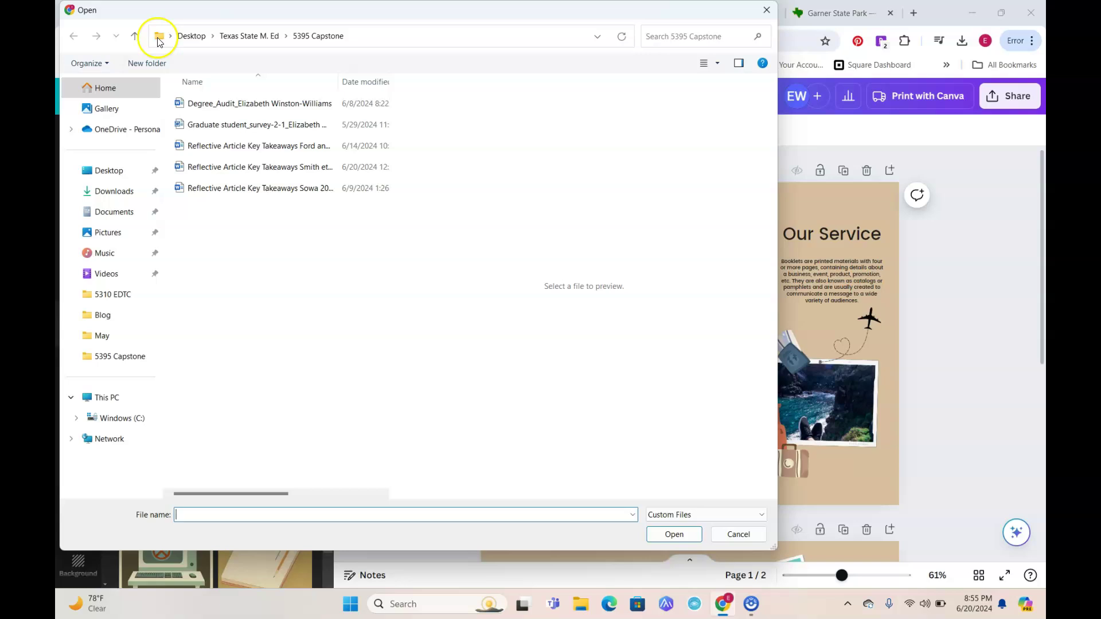
left_click(134, 31)
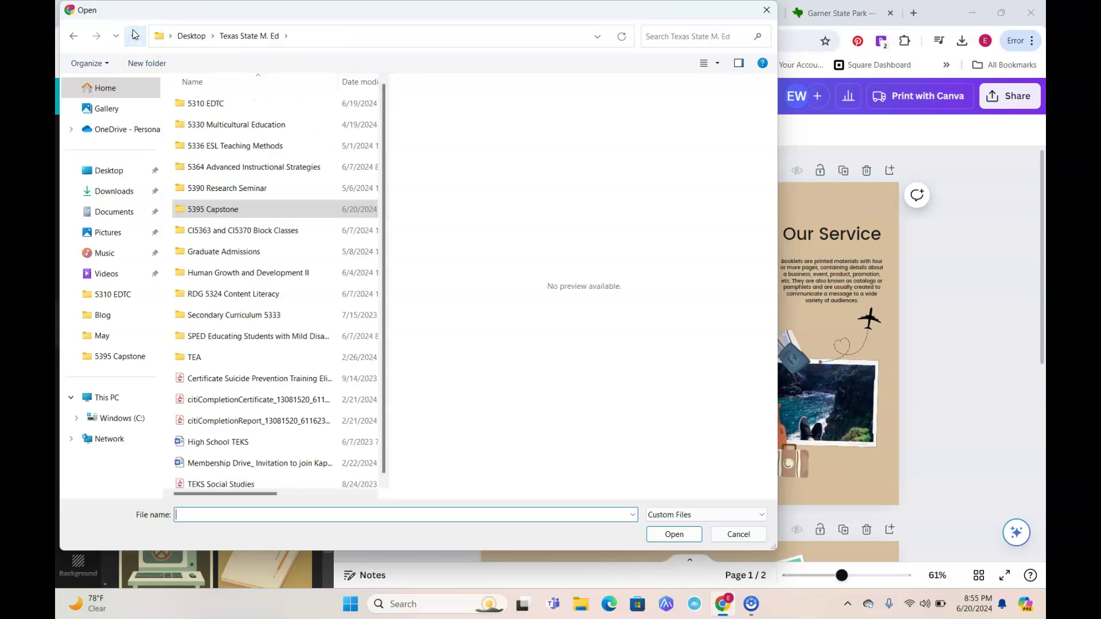
left_click(102, 317)
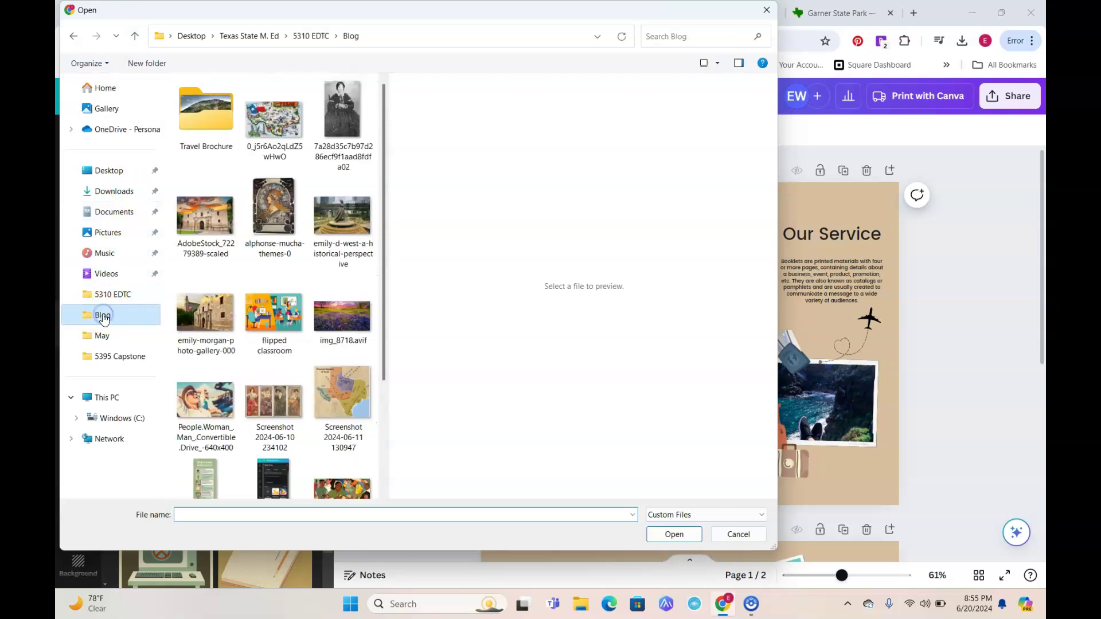
double_click(219, 109)
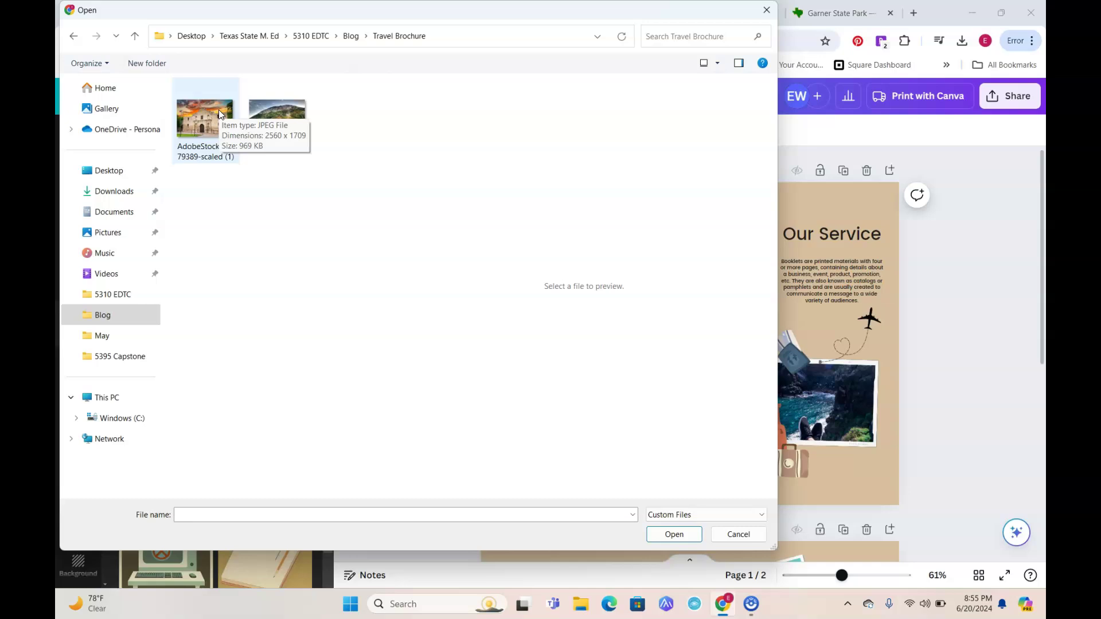
double_click(207, 125)
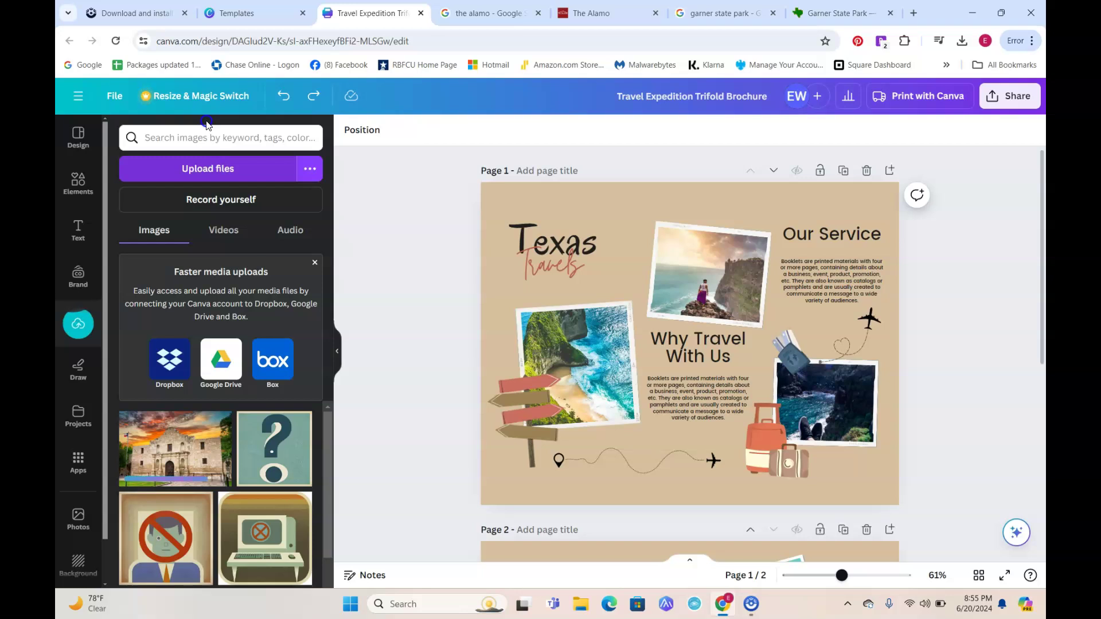
left_click(204, 174)
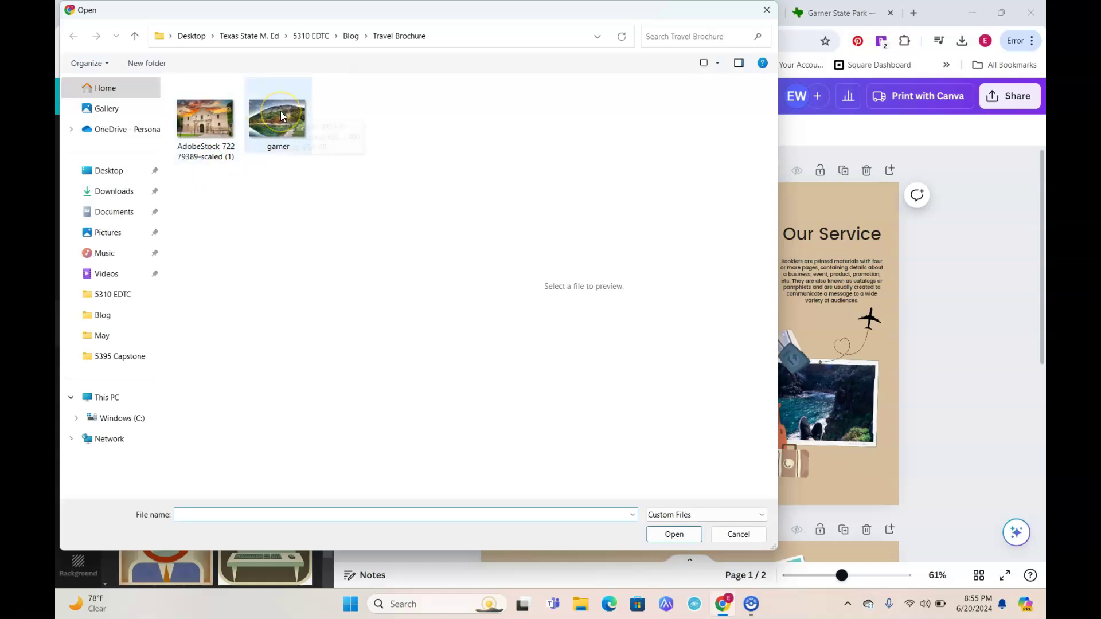
double_click(280, 111)
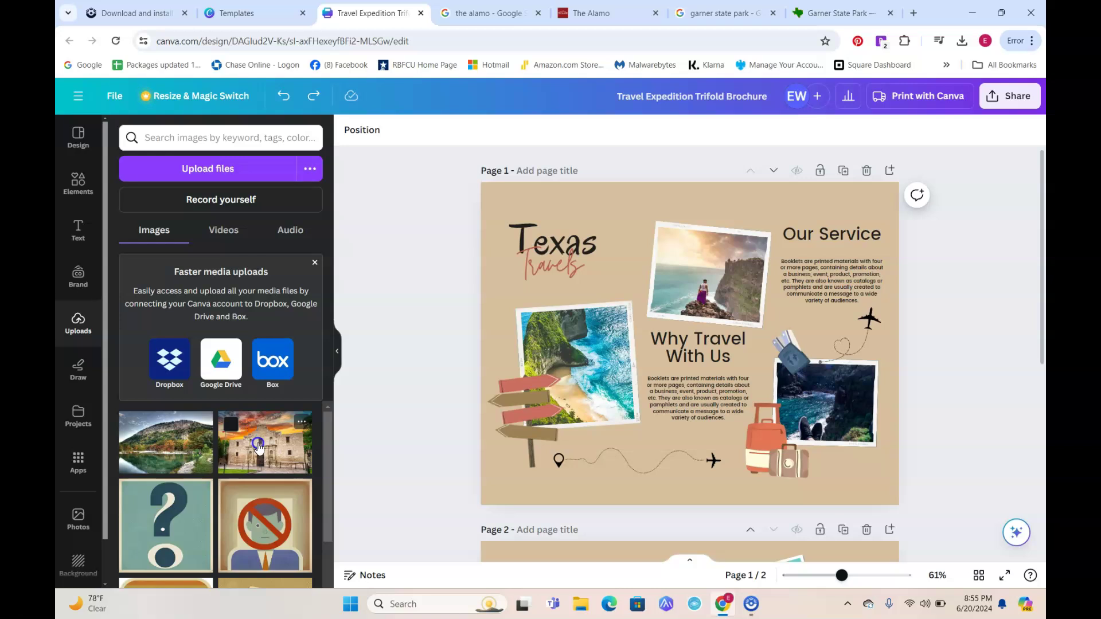
Place the Alamo photo on page 1 and shrink it to about 4.6 by 3.1.
left_click_drag(258, 446, 629, 225)
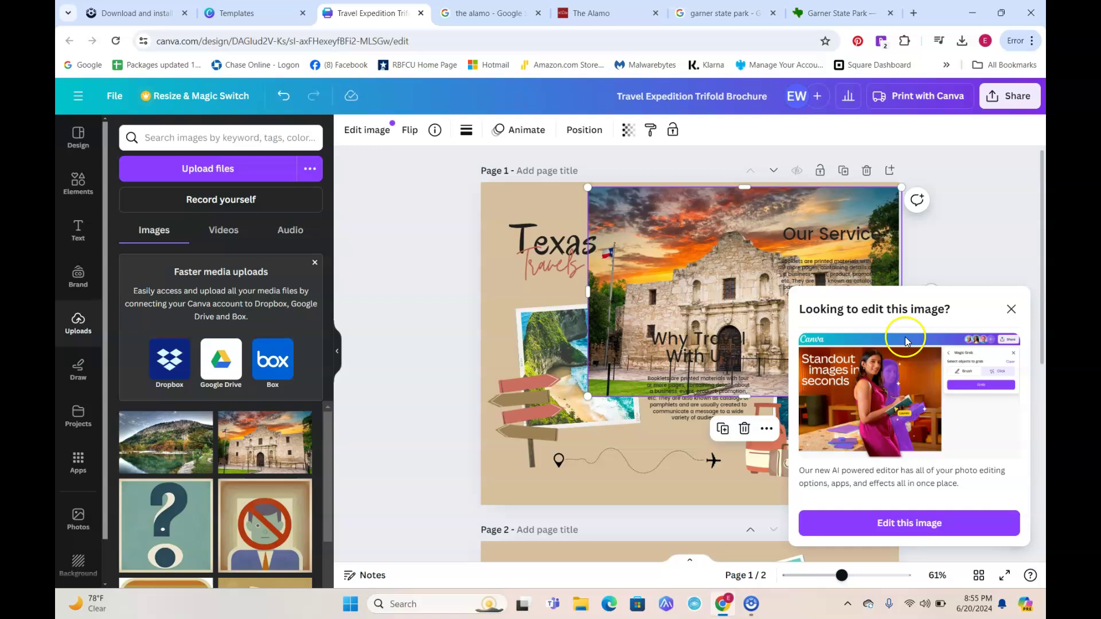
left_click(1001, 314)
left_click(1012, 311)
left_click_drag(899, 394, 746, 328)
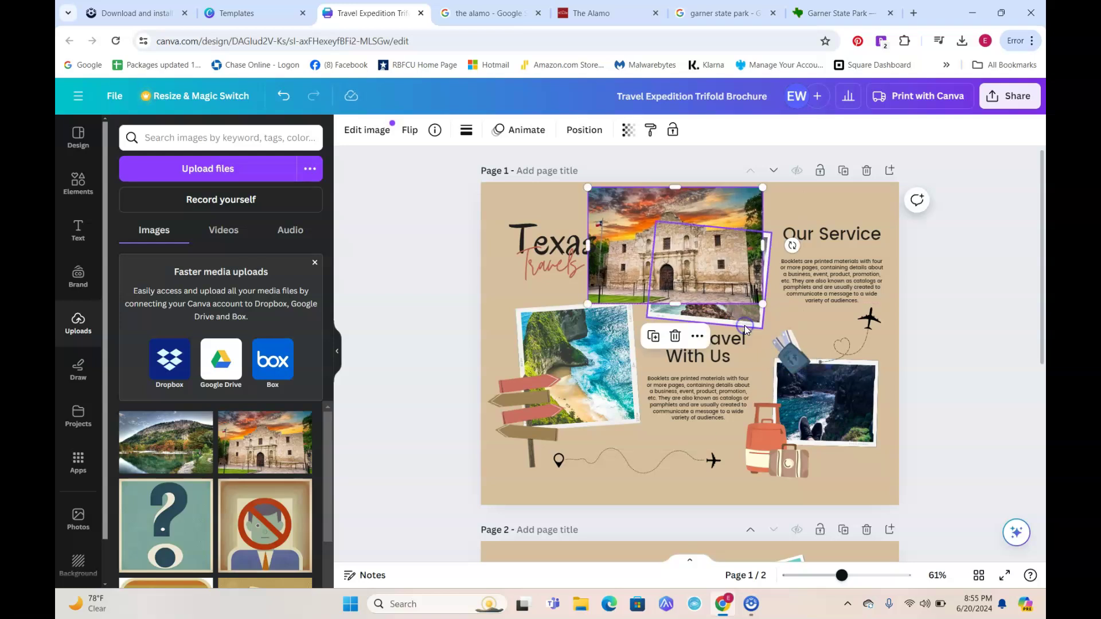
Delete the tilted cliff photo and its empty frame.
left_click(745, 313)
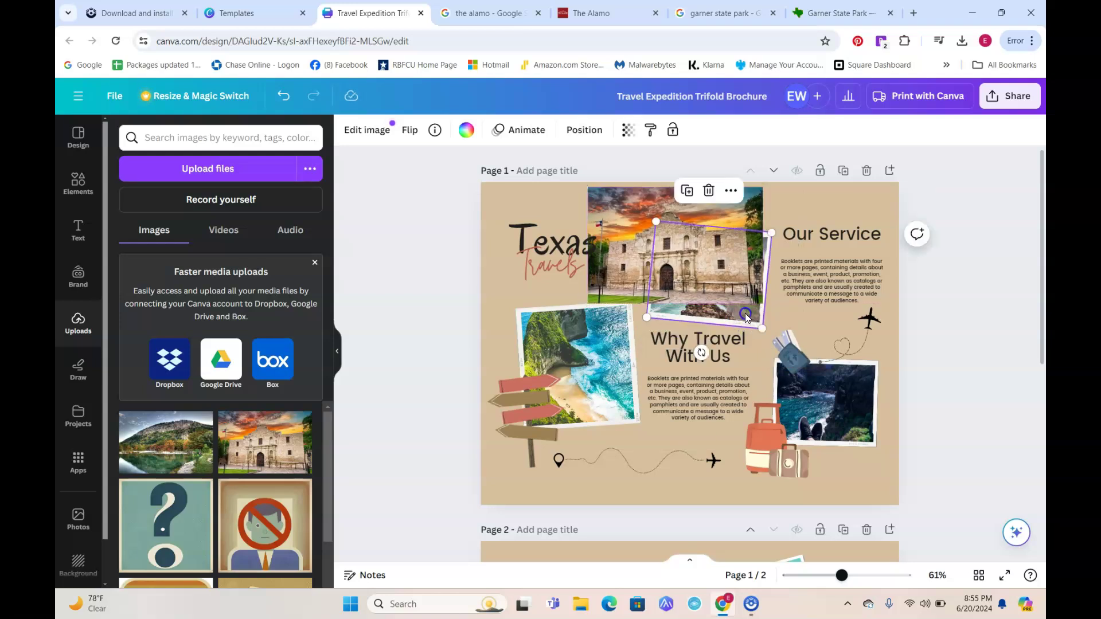
left_click(709, 193)
left_click(709, 193)
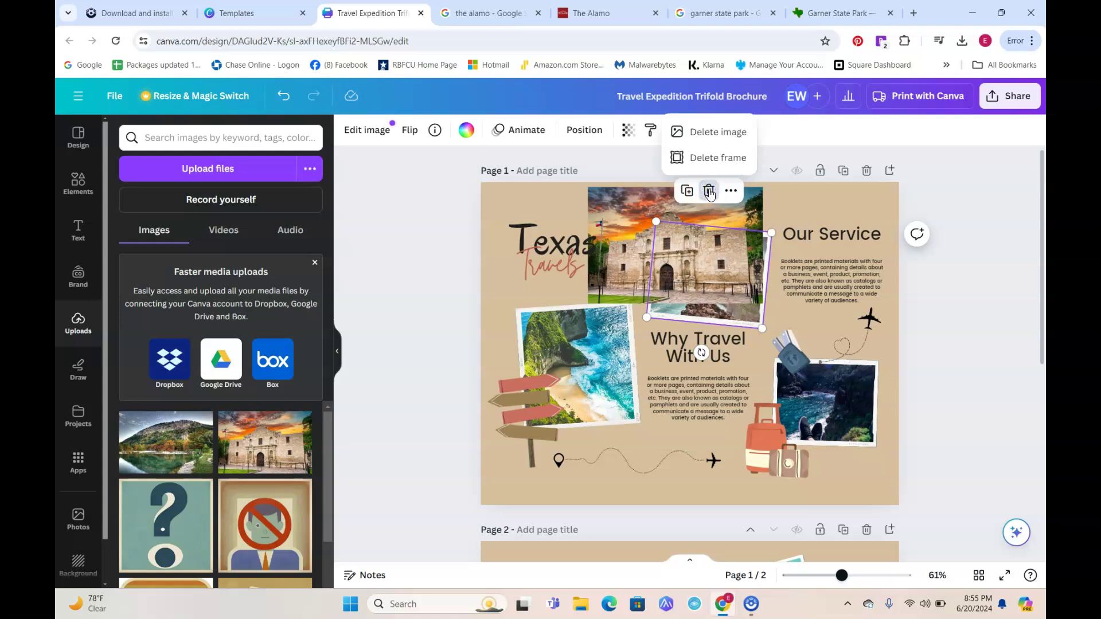
left_click(717, 140)
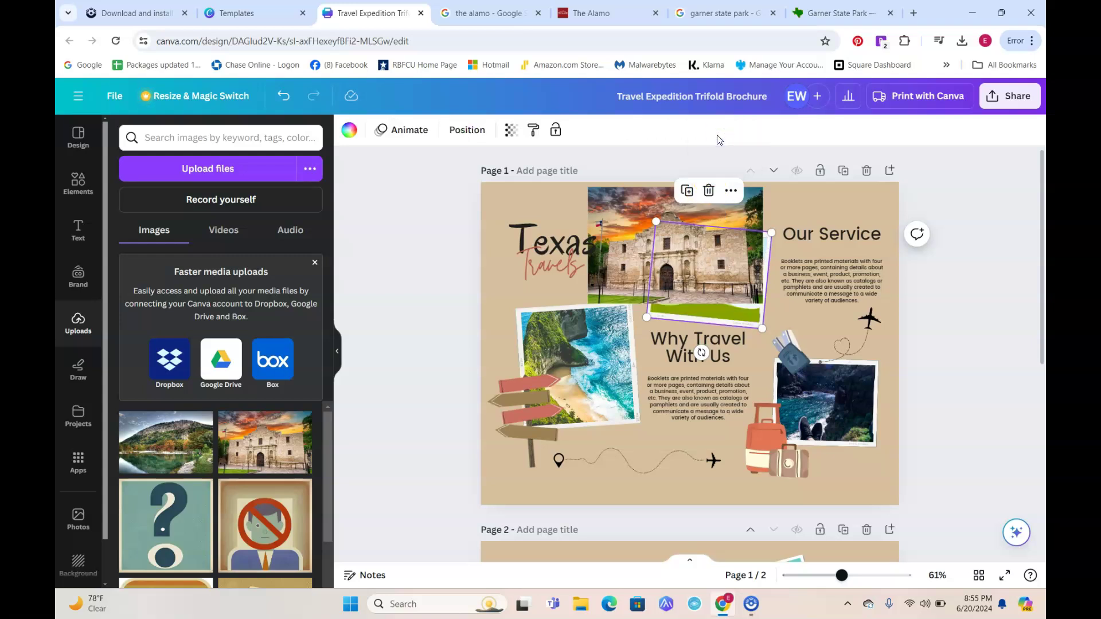
left_click(710, 191)
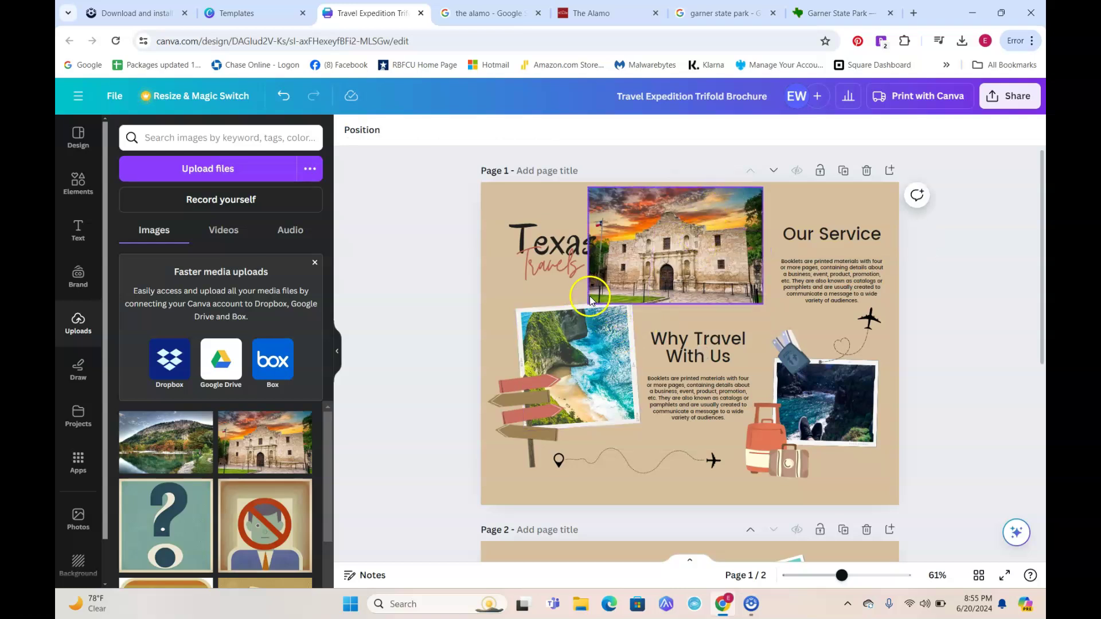
Shrink the Alamo photo further and nudge it slightly lower on the page.
left_click(674, 242)
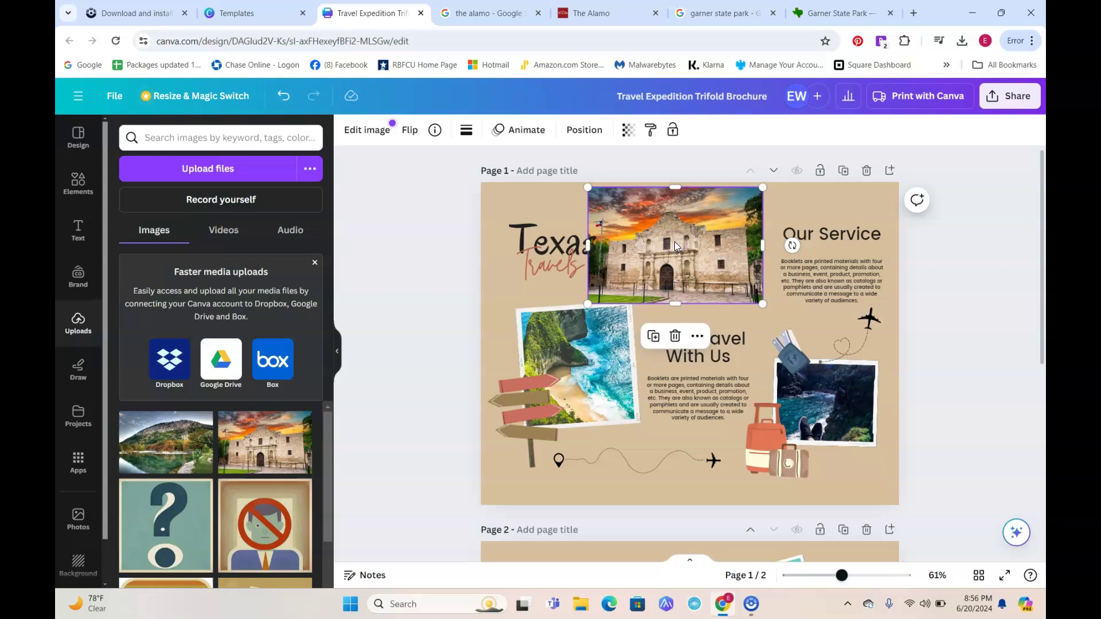
left_click_drag(588, 304, 618, 285)
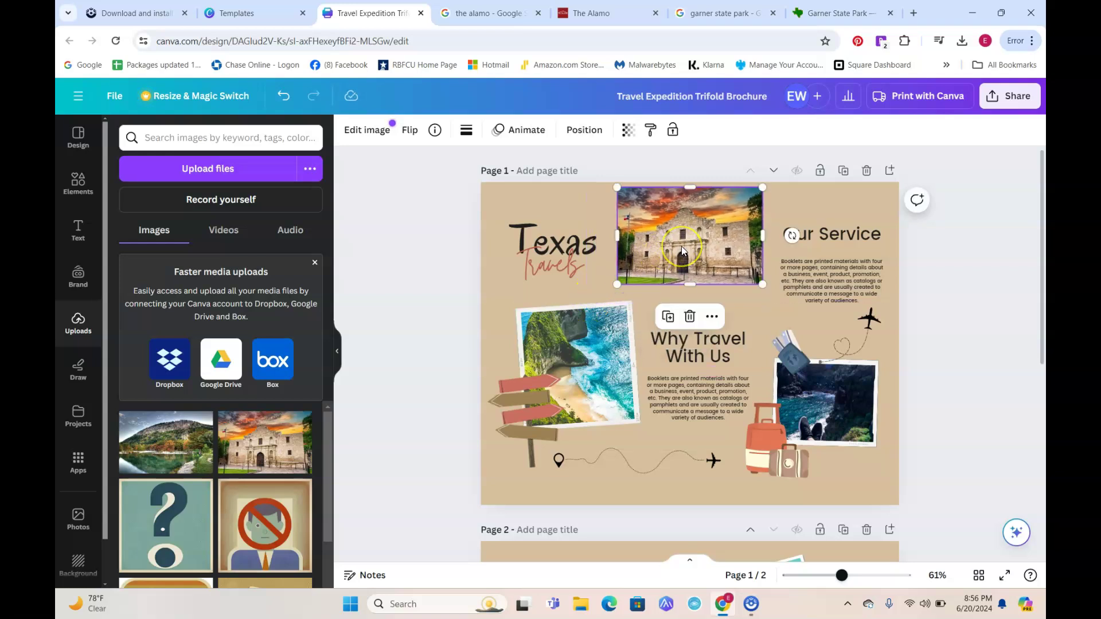
left_click_drag(683, 250, 686, 257)
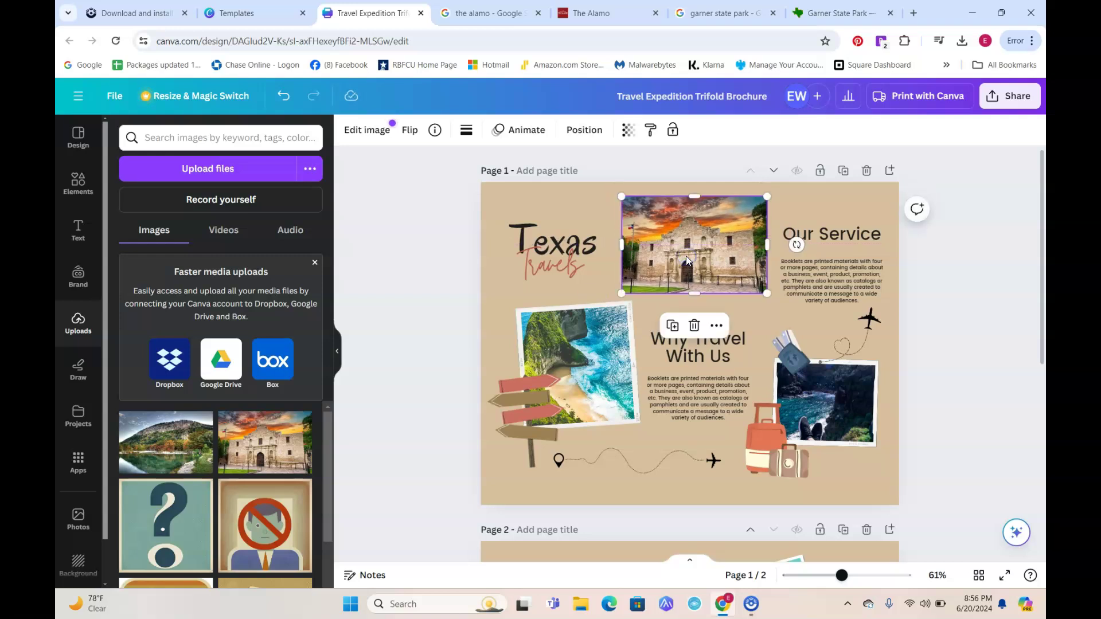
Replace the 'Our Service' heading with 'The Alamo' and select the paragraph beneath it.
left_click(842, 239)
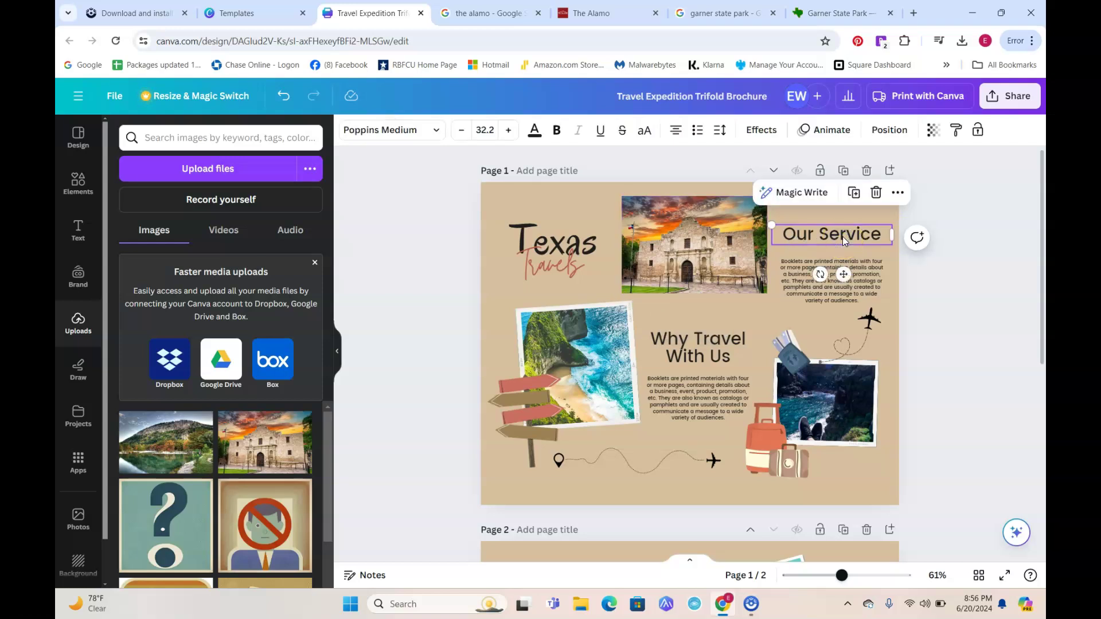
left_click(842, 236)
triple_click(860, 237)
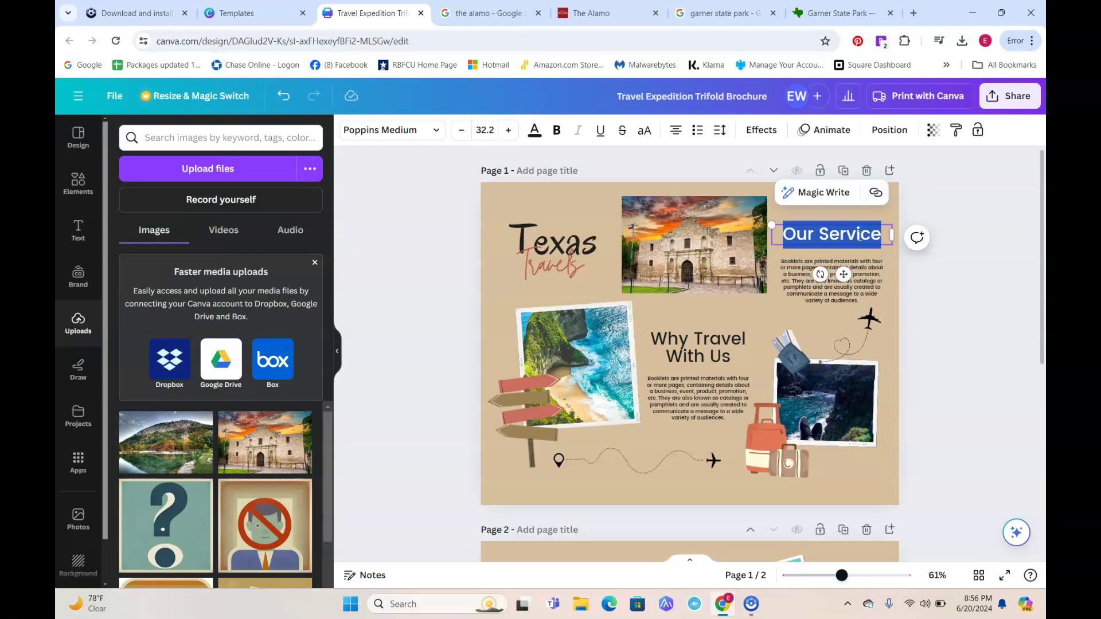
type("The Ala")
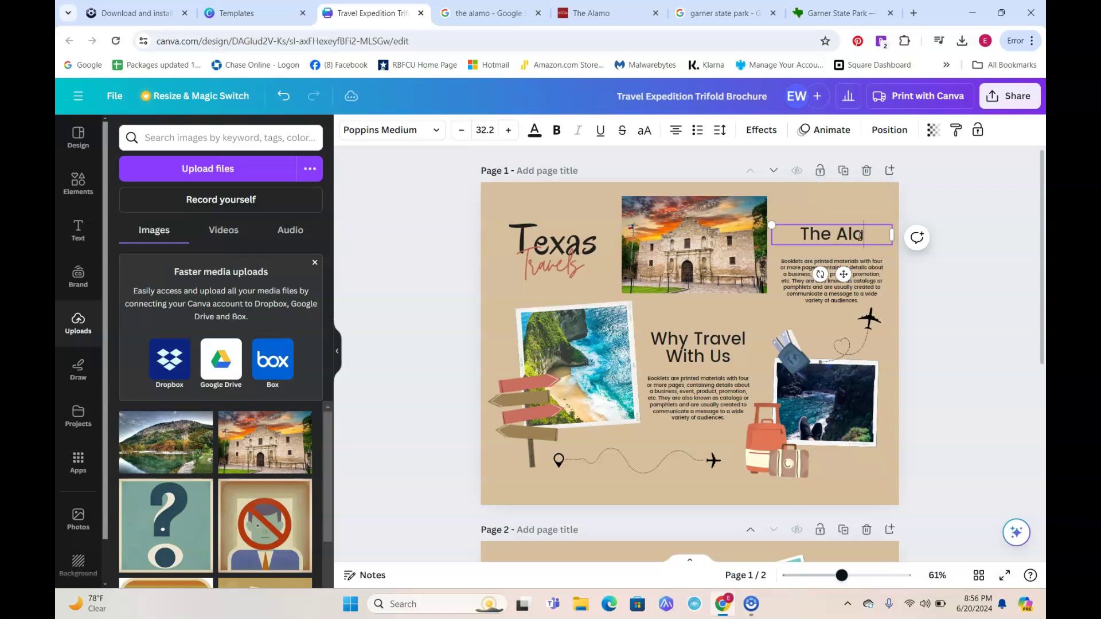
type("mo")
left_click(812, 284)
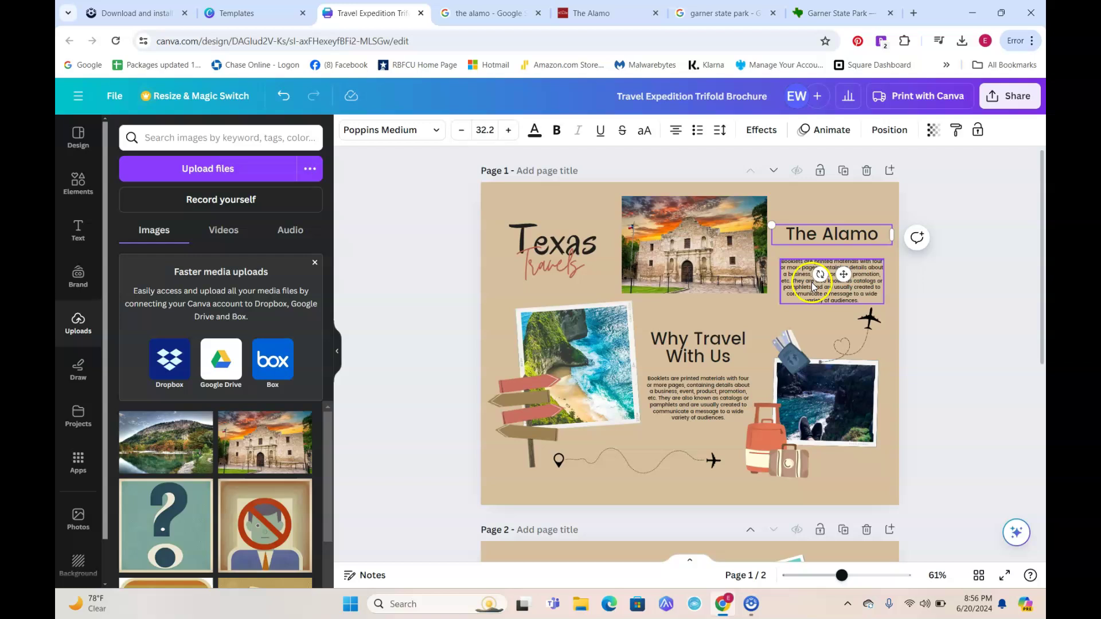
left_click(811, 285)
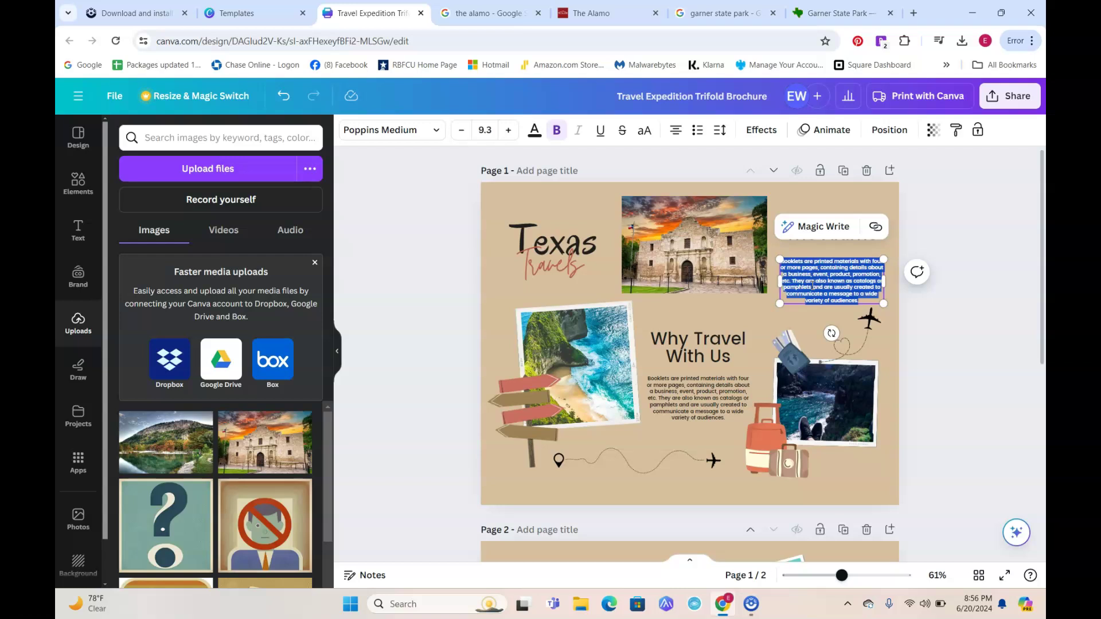
Write the Alamo history paragraph (1718 mission, 1836 siege), ending 'Source: thealamo.org'.
key("BackSpace")
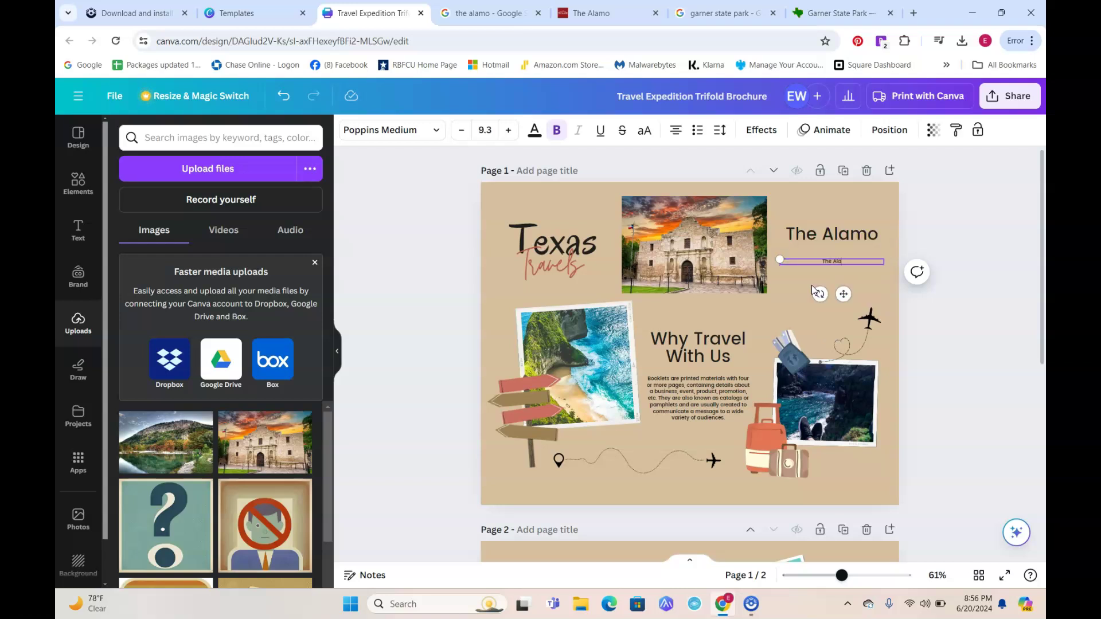
type("The Alamo mission, established in 1718")
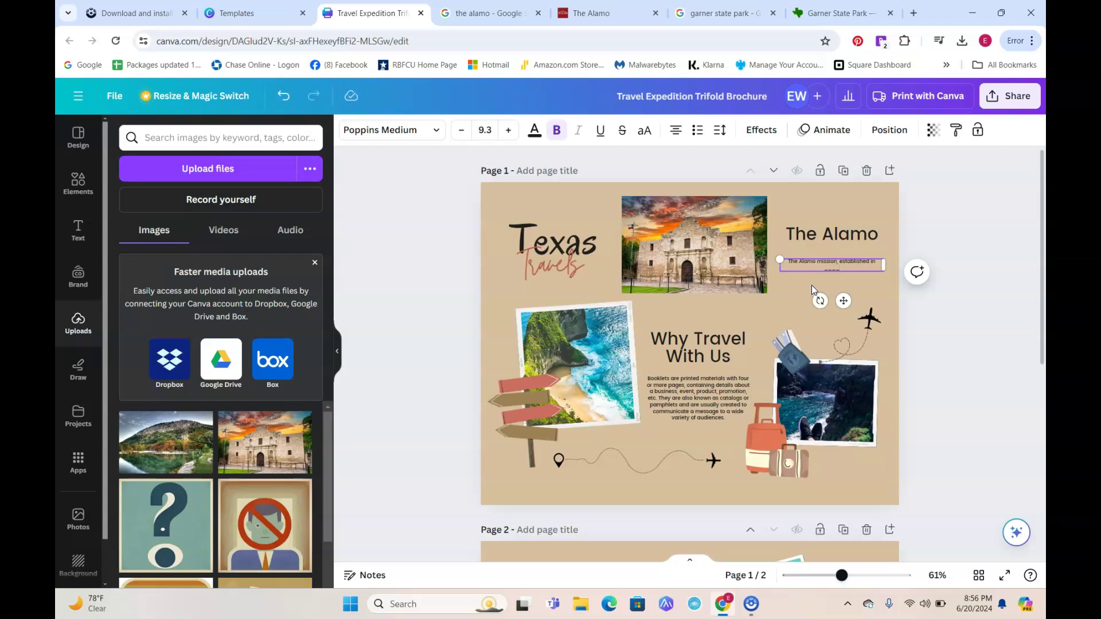
type(" was the site of a siege during the Texas Re")
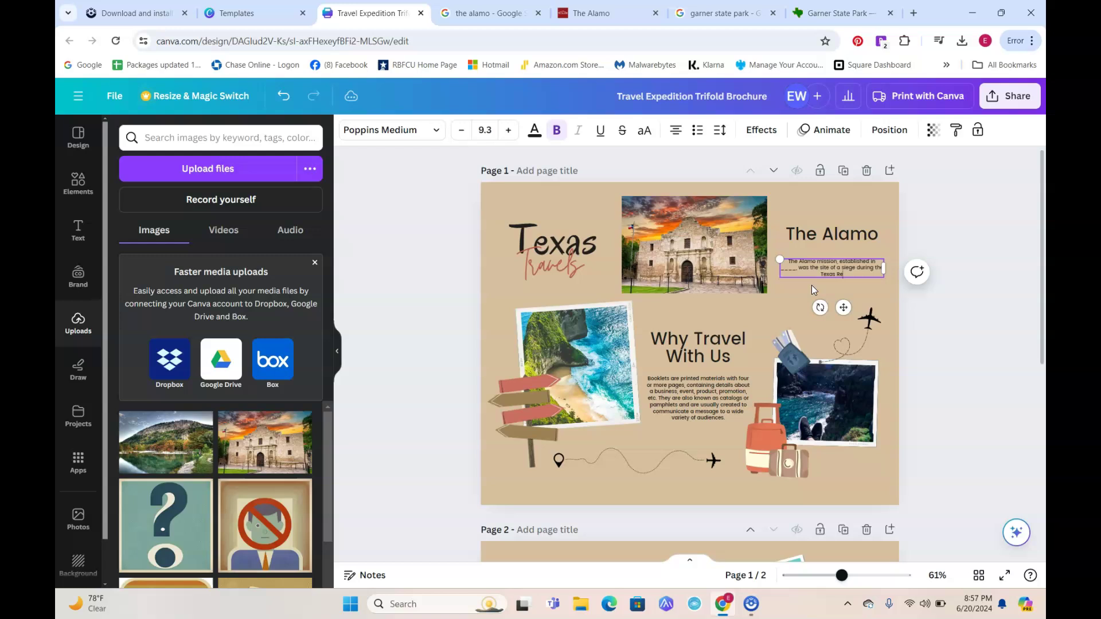
type("volution. The Battle of the Alamo")
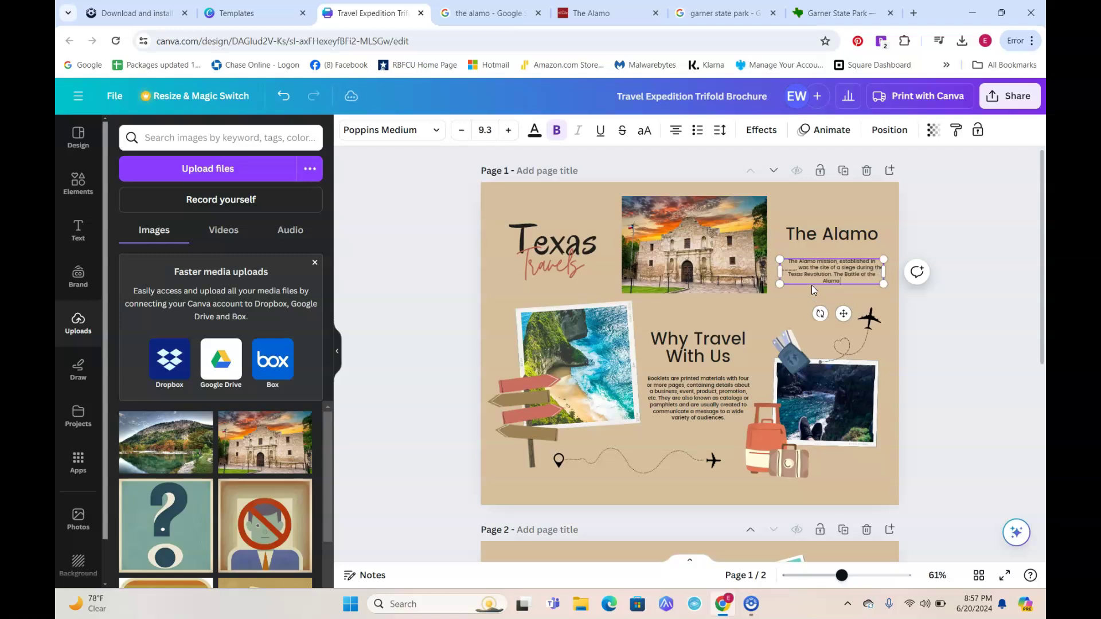
type(" took pl")
type("Mexcican and Texan arm")
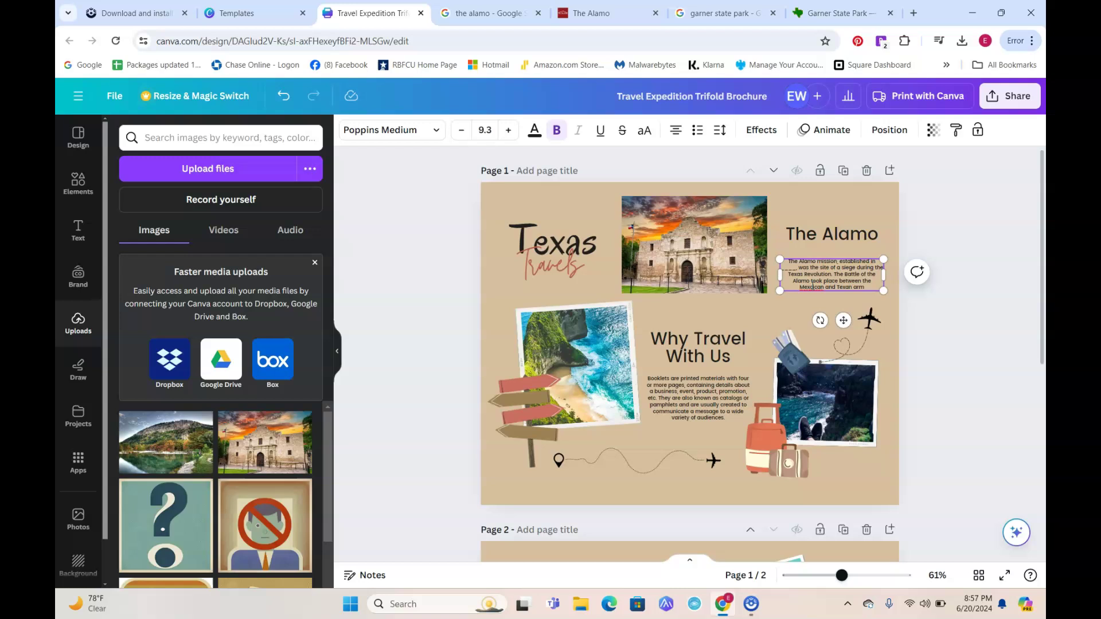
type("in")
type(" 1836")
type(". Sour")
type("ce:")
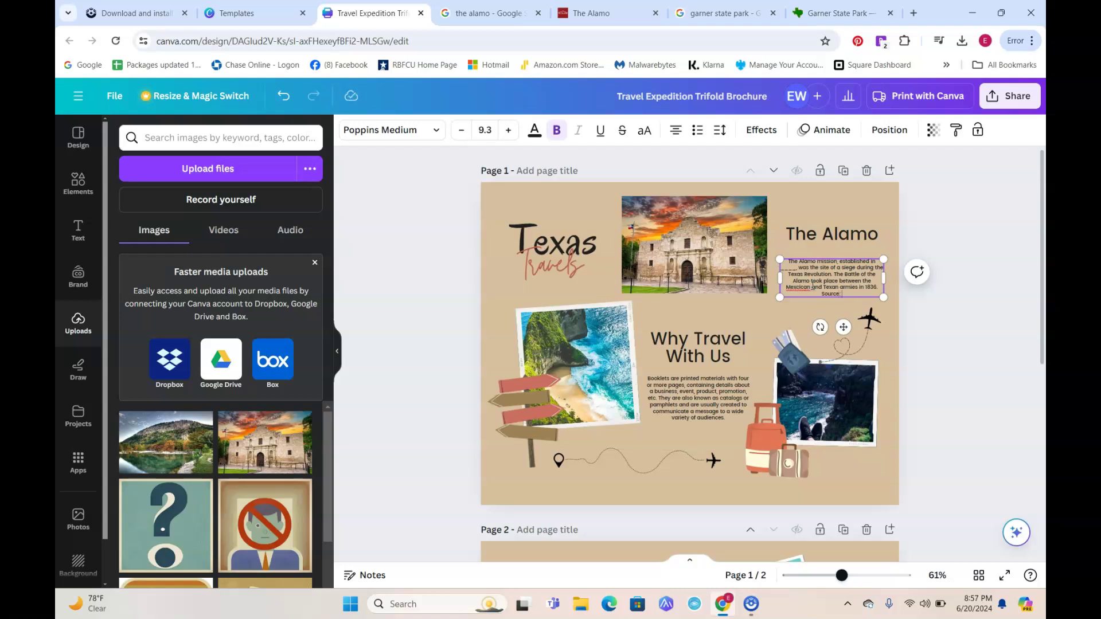
type(" thealamo.org")
Correct the misspelling to 'Mexican' in the Alamo description and enlarge the description box and its text.
right_click(798, 288)
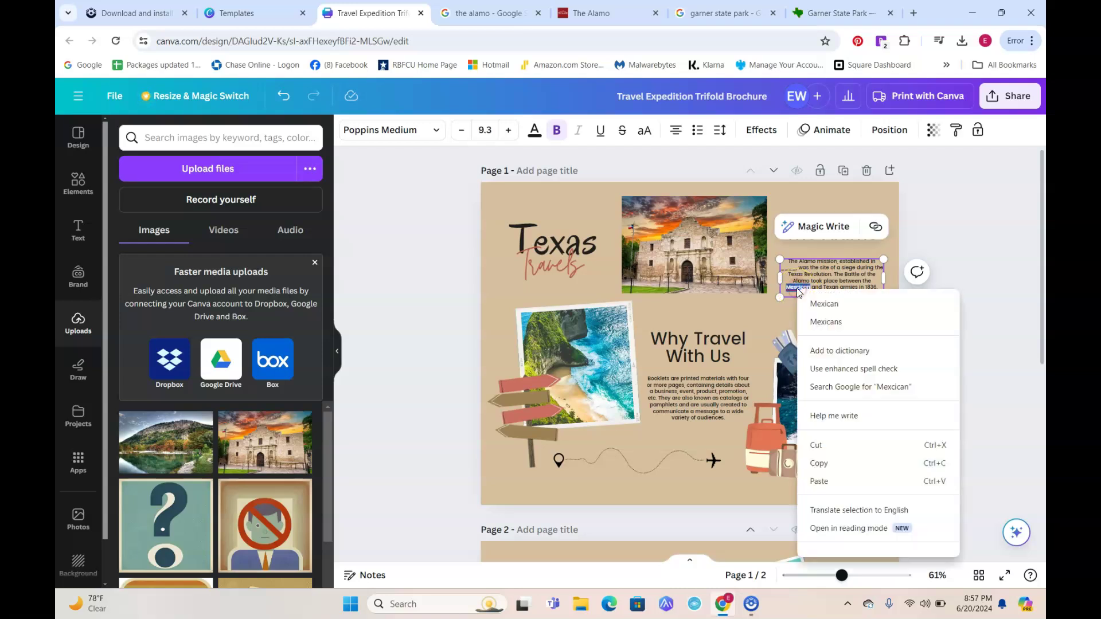
left_click(822, 305)
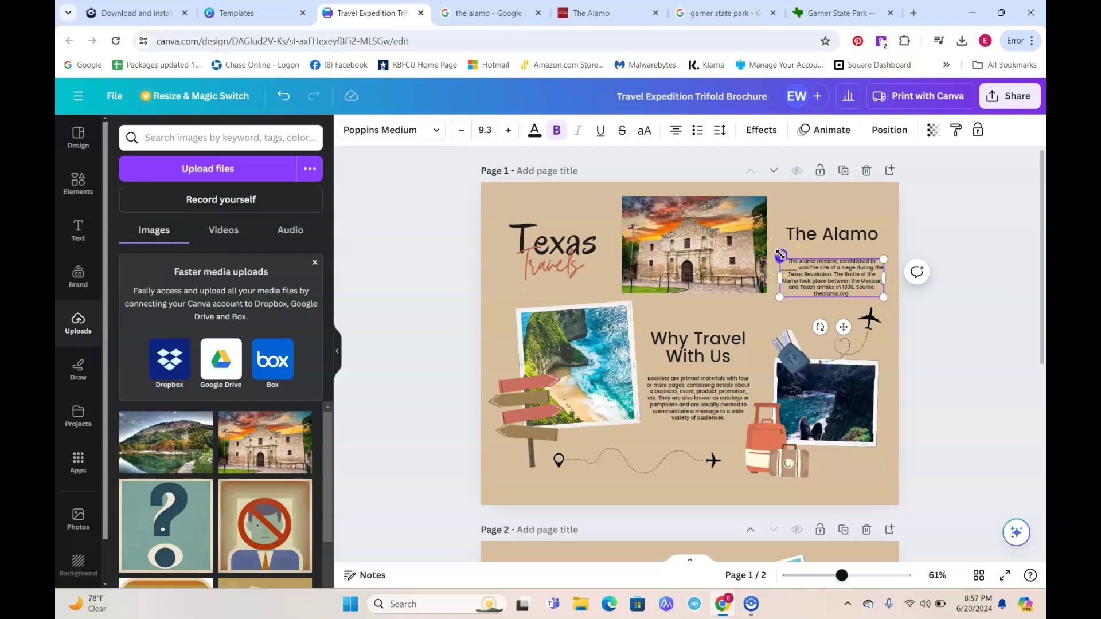
left_click_drag(780, 255, 777, 248)
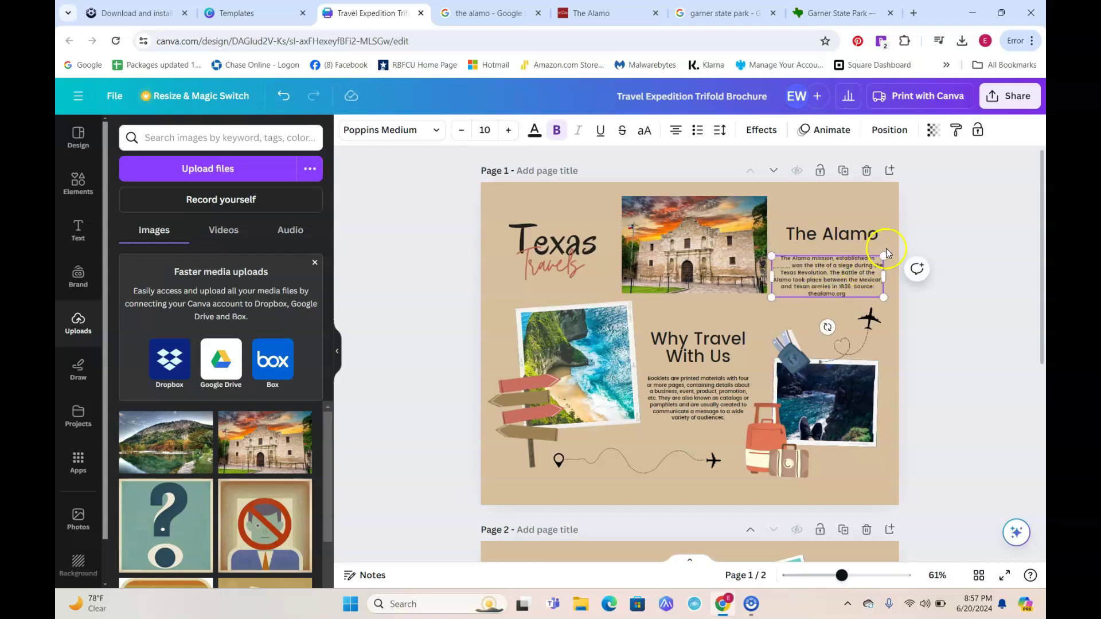
left_click_drag(885, 251, 891, 248)
left_click(868, 294)
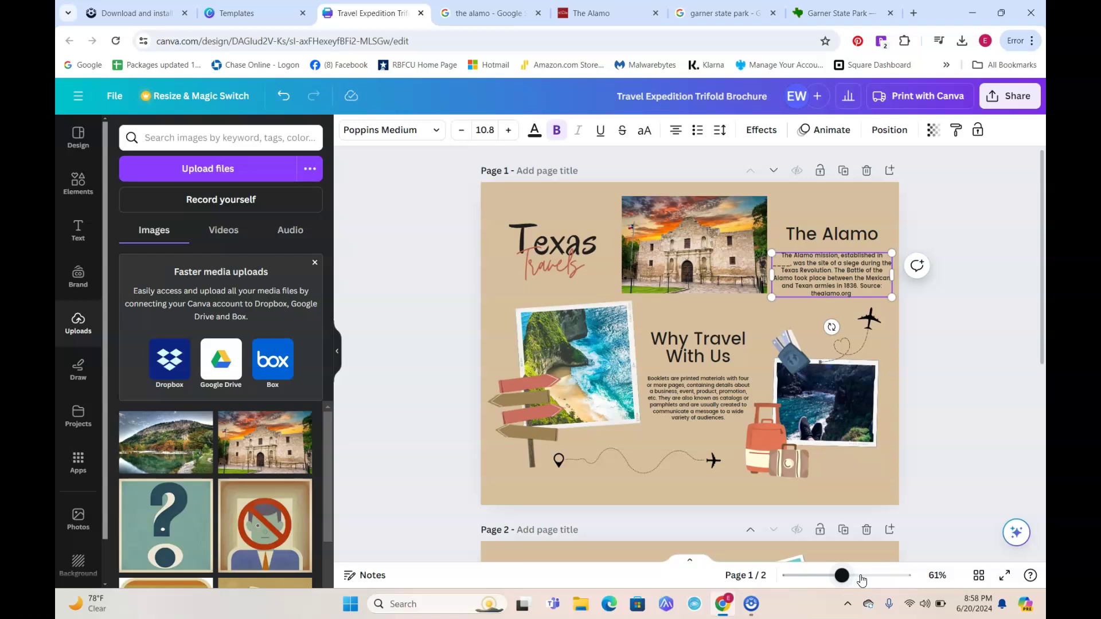
left_click_drag(843, 577, 852, 577)
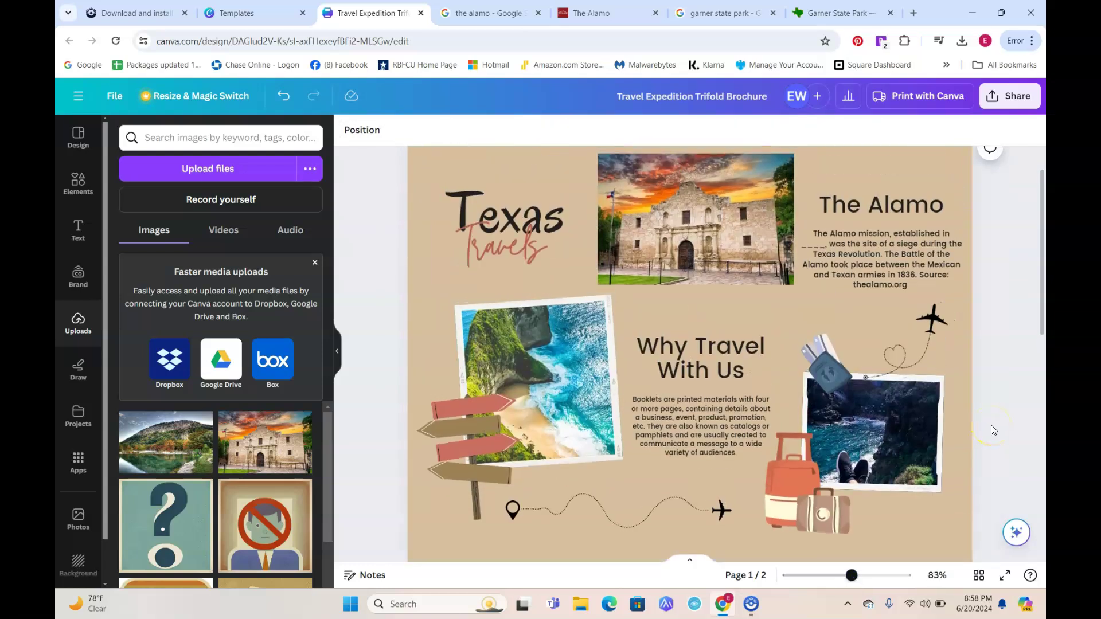
left_click(837, 260)
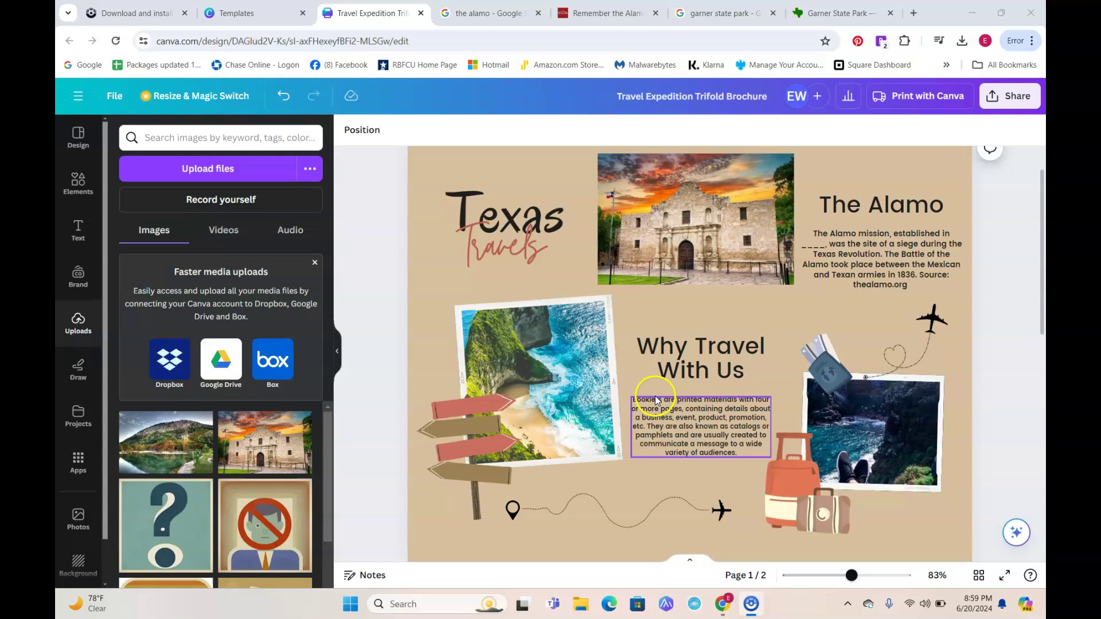
Replace the blank after 'established in' with the year 1716.
left_click(844, 256)
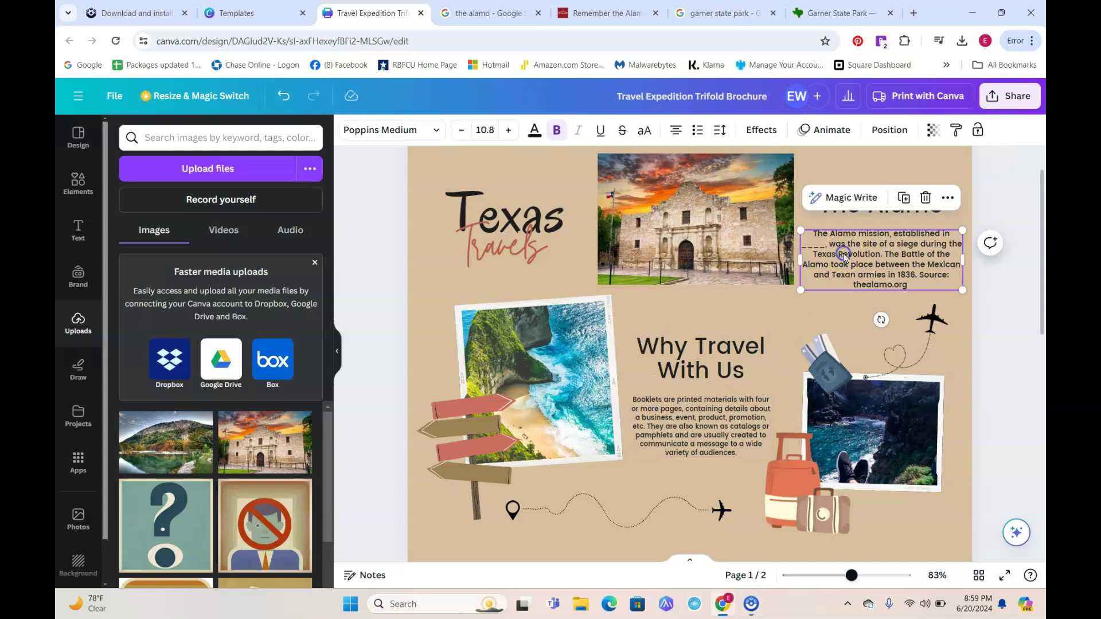
double_click(810, 244)
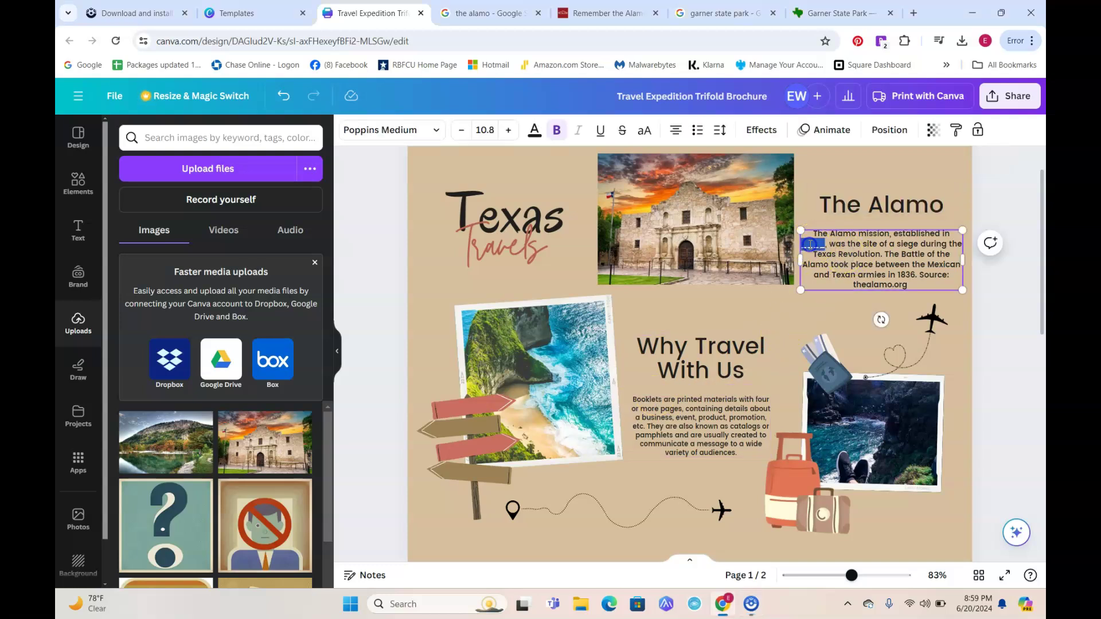
type("171")
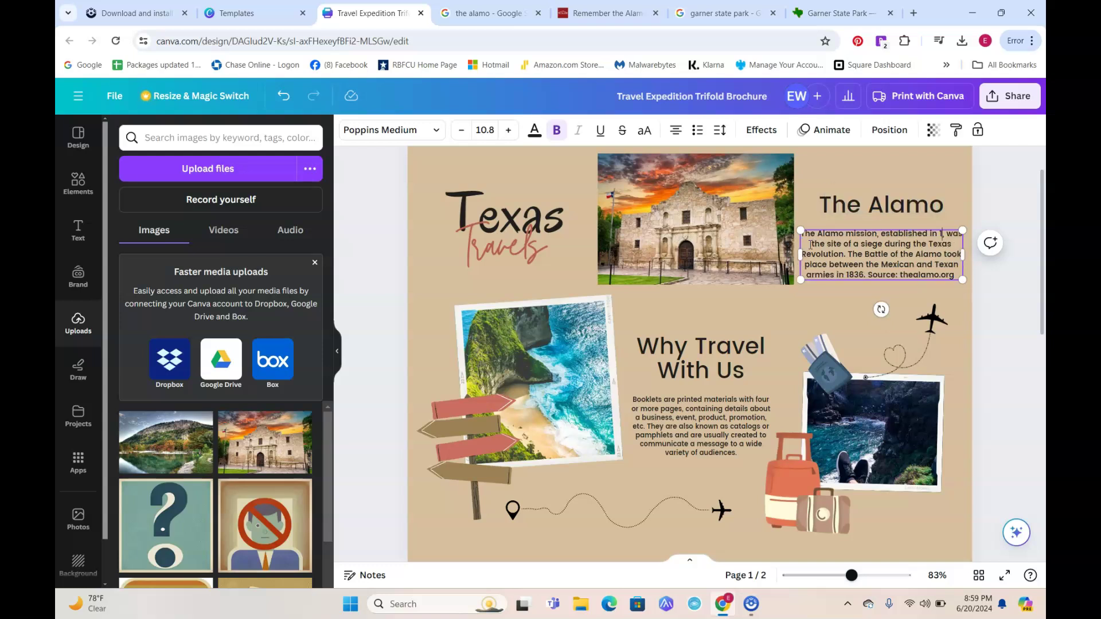
type("6")
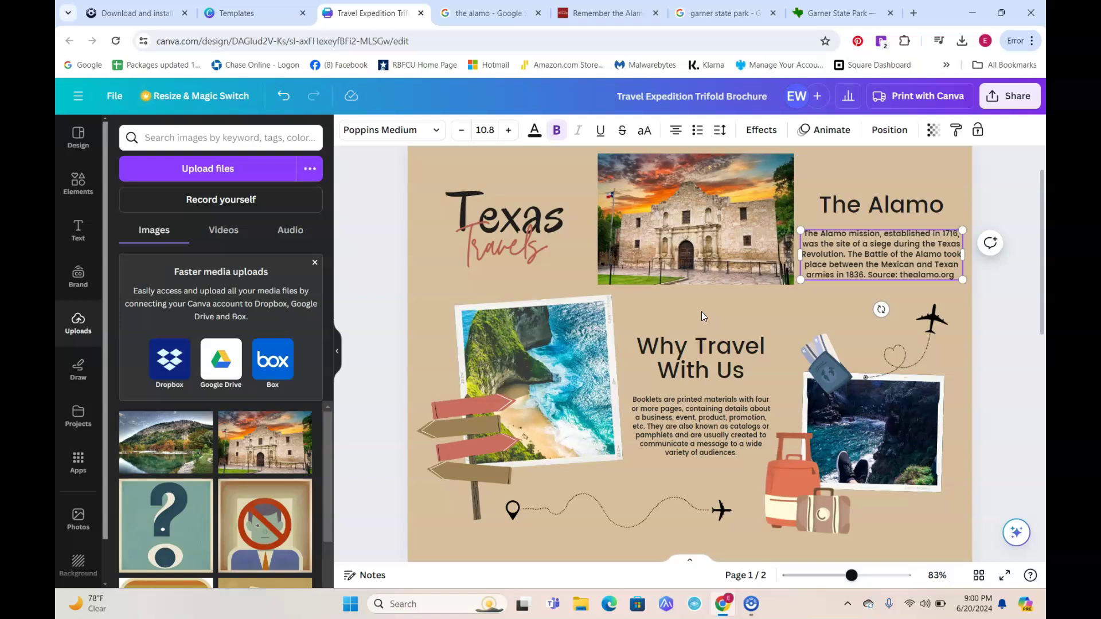
Delete the beach photo and its frame, then add the Garner hills image shrunk to 3.8 × 2.5.
left_click(508, 372)
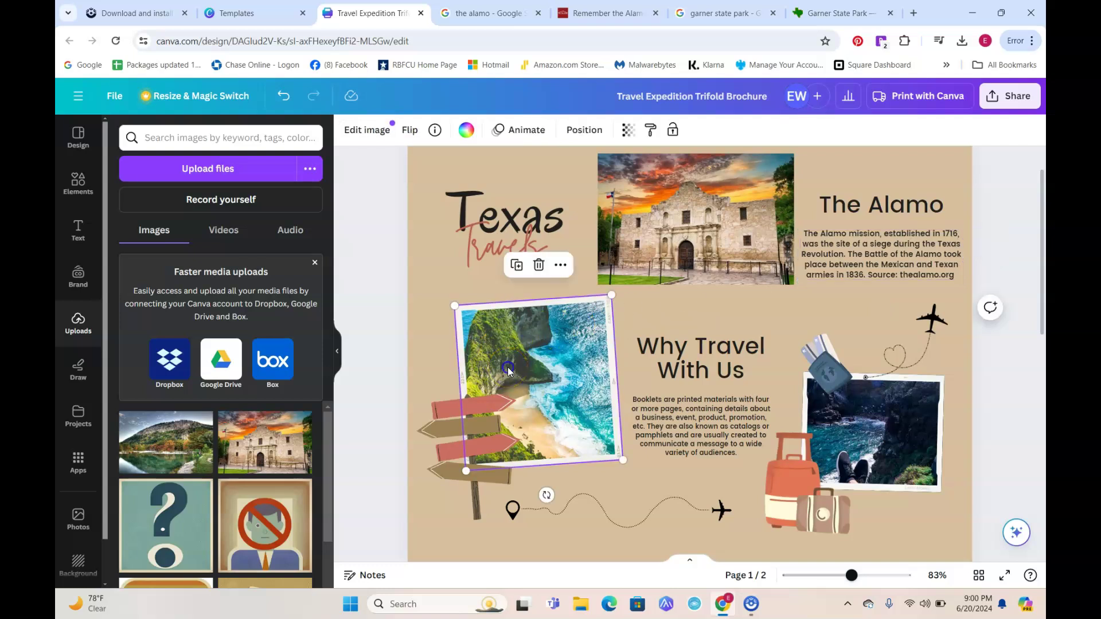
left_click(539, 265)
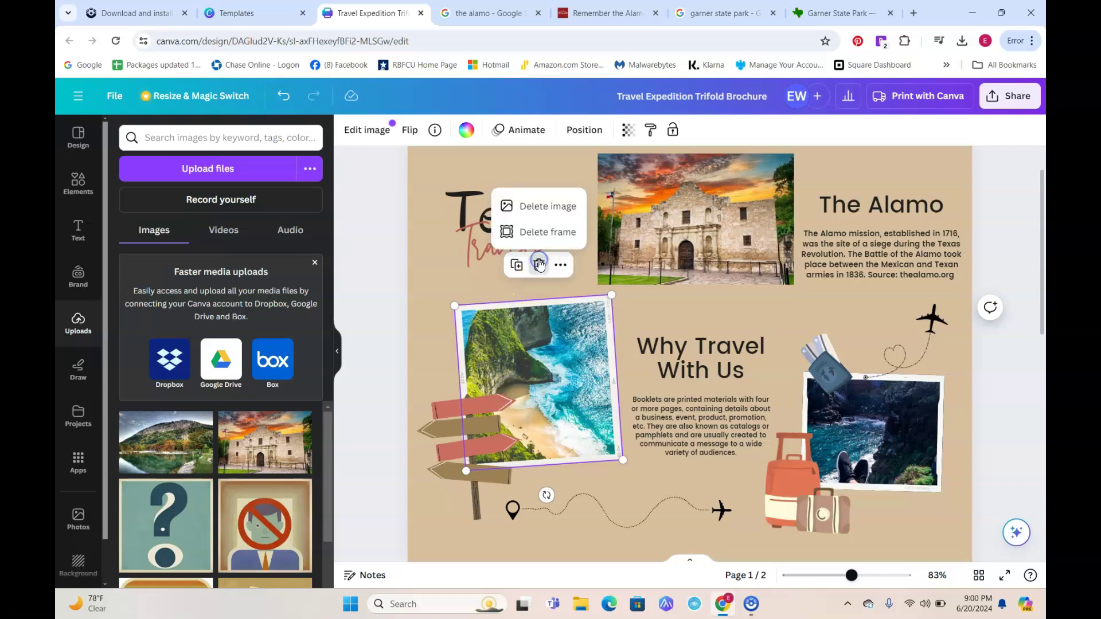
left_click(543, 210)
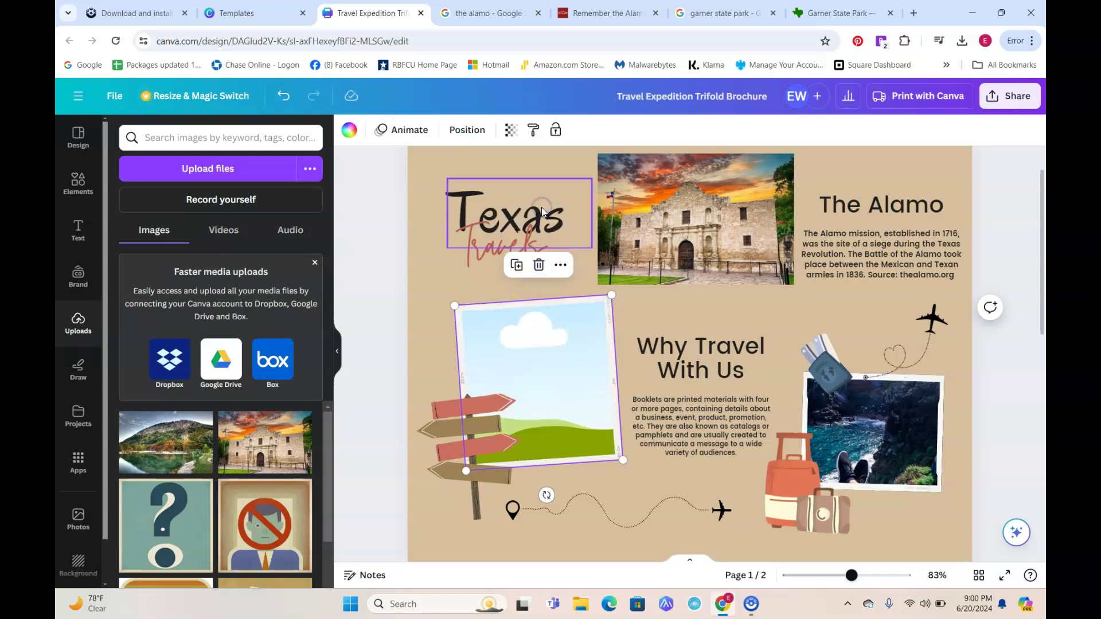
left_click(539, 265)
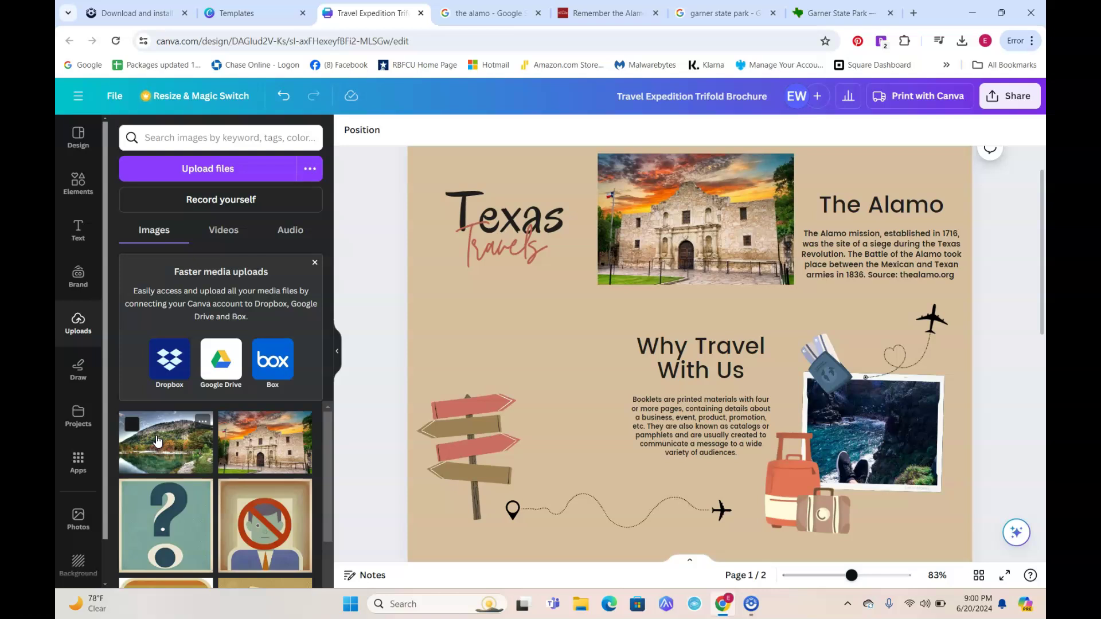
left_click_drag(156, 441, 472, 325)
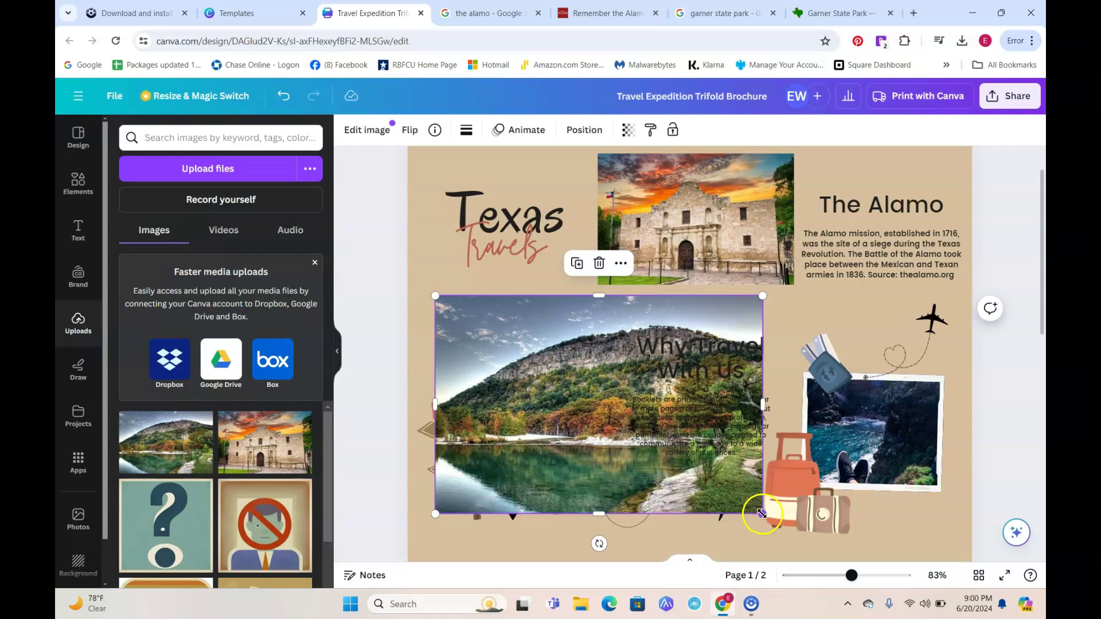
left_click_drag(763, 513, 616, 439)
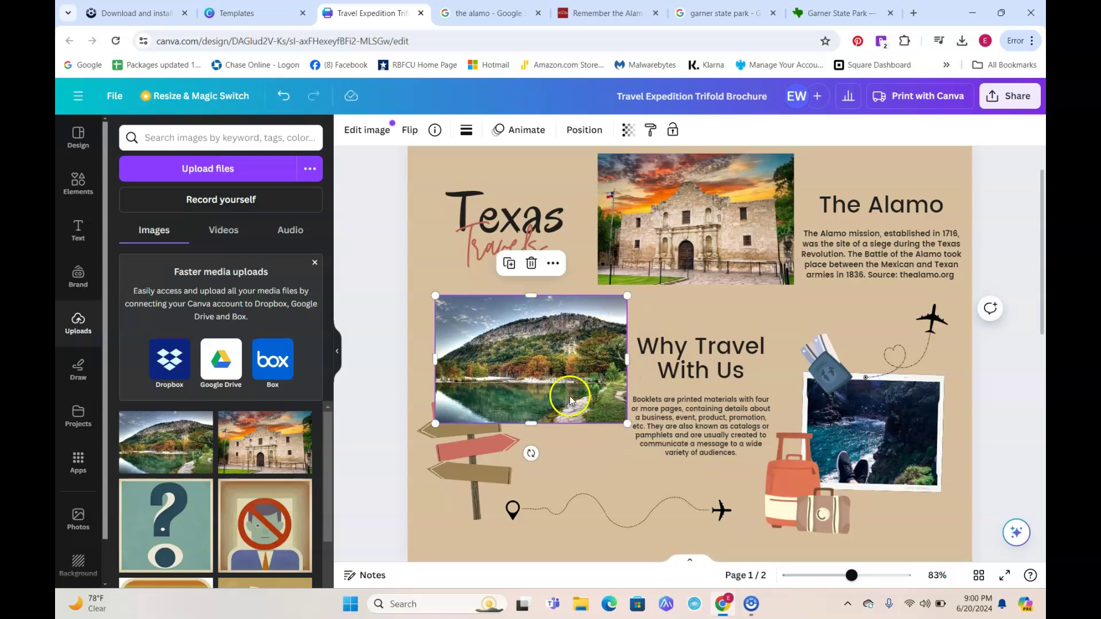
Nudge the hills photo slightly left and move the signpost graphic lower.
left_click_drag(570, 397, 559, 400)
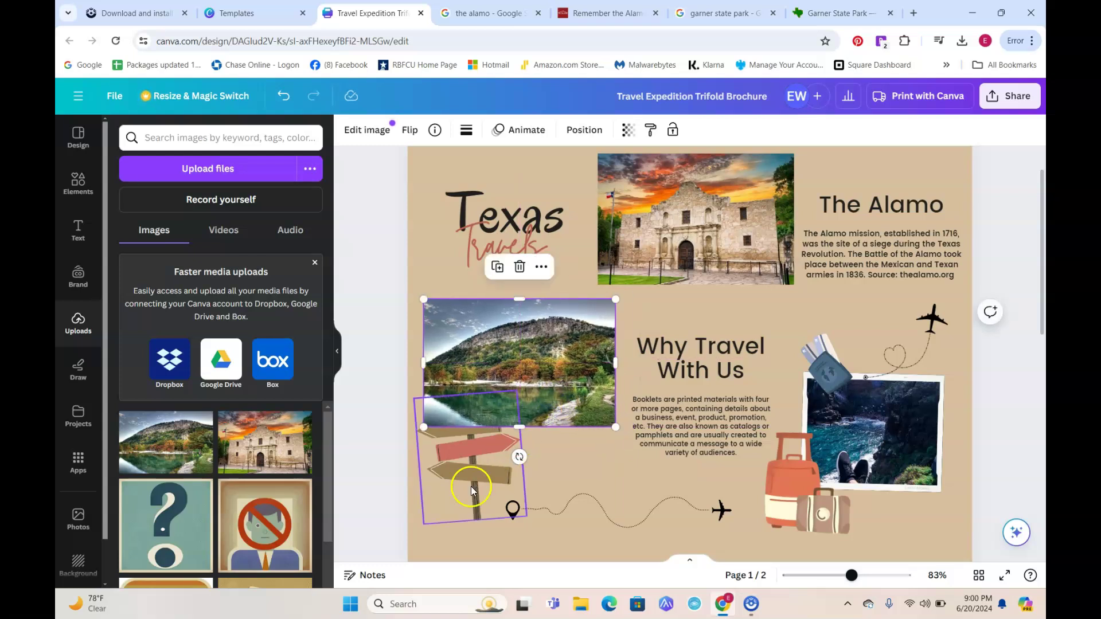
left_click(465, 458)
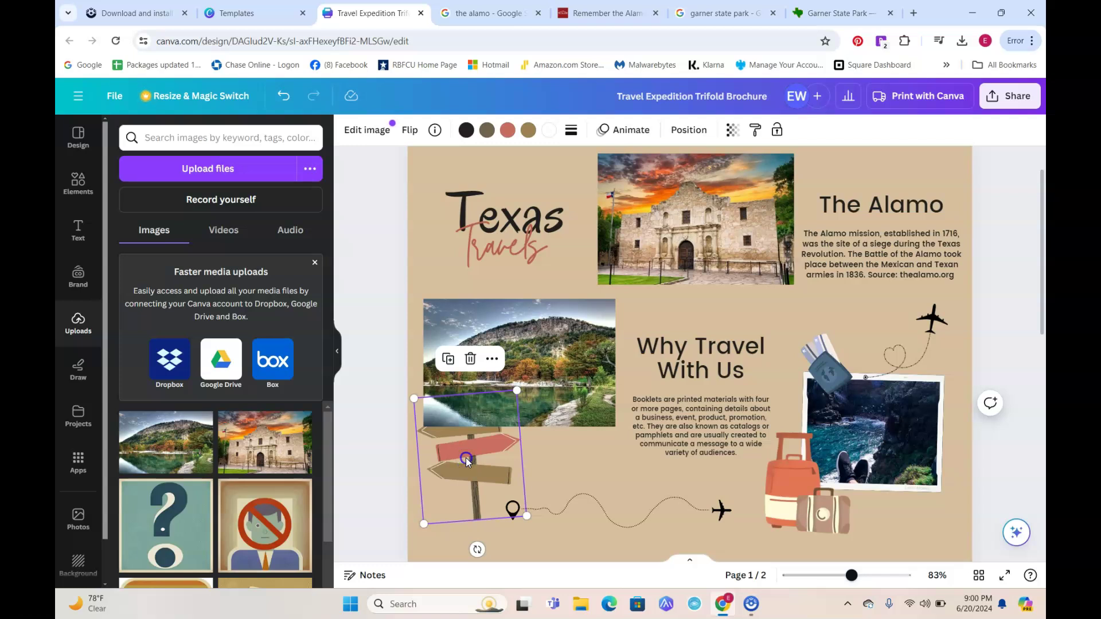
left_click_drag(465, 457, 466, 489)
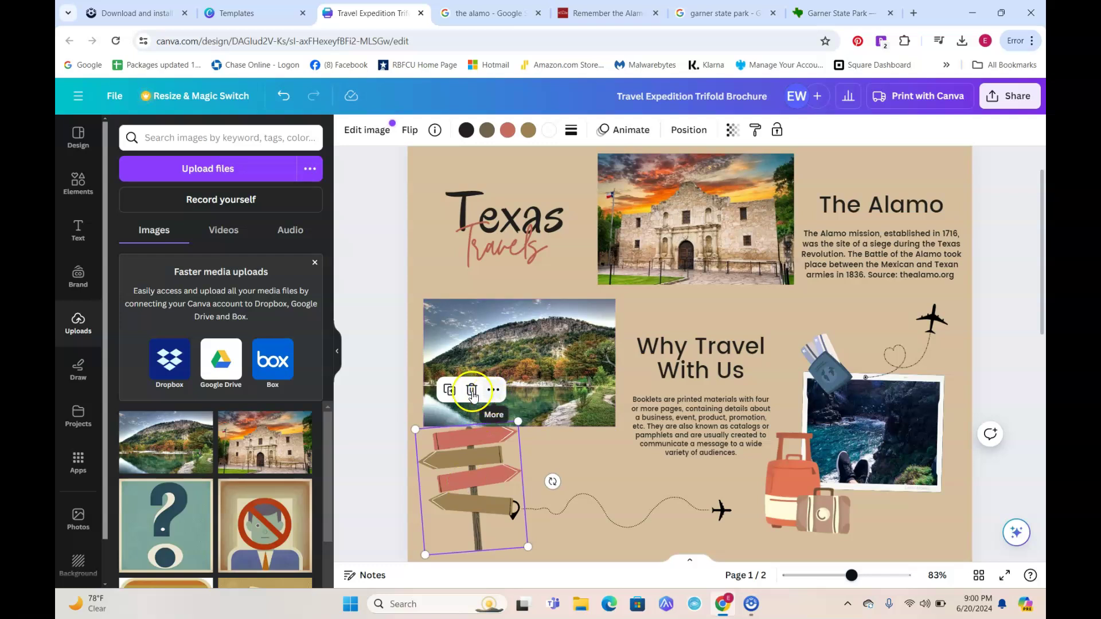
Bring the signpost graphic to the front and raise it over the photo's lower edge.
left_click(492, 392)
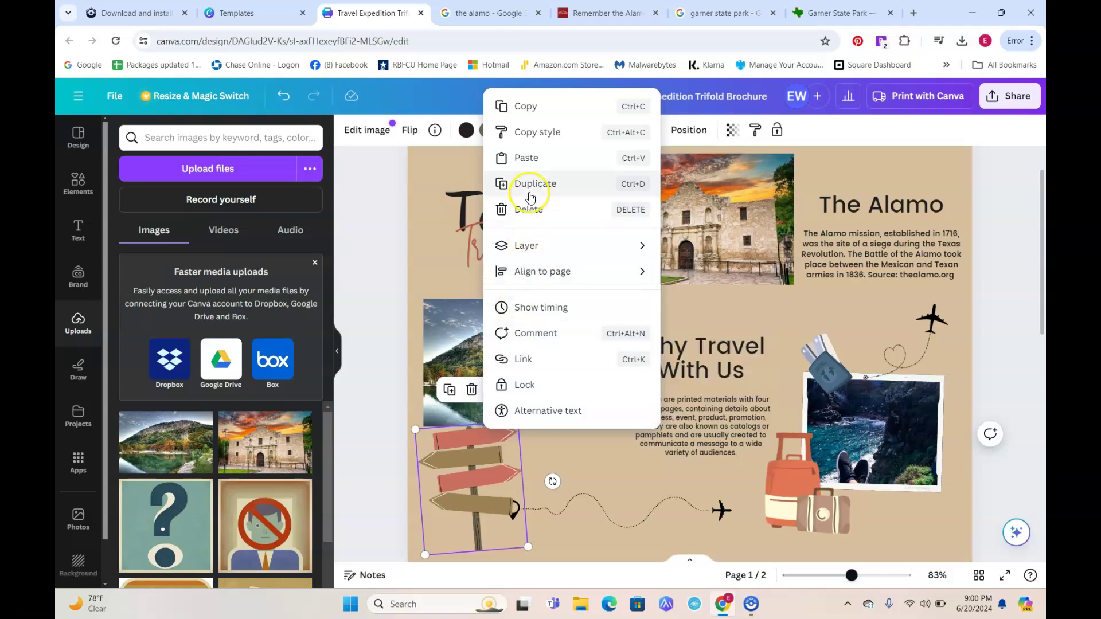
mouse_move(530, 252)
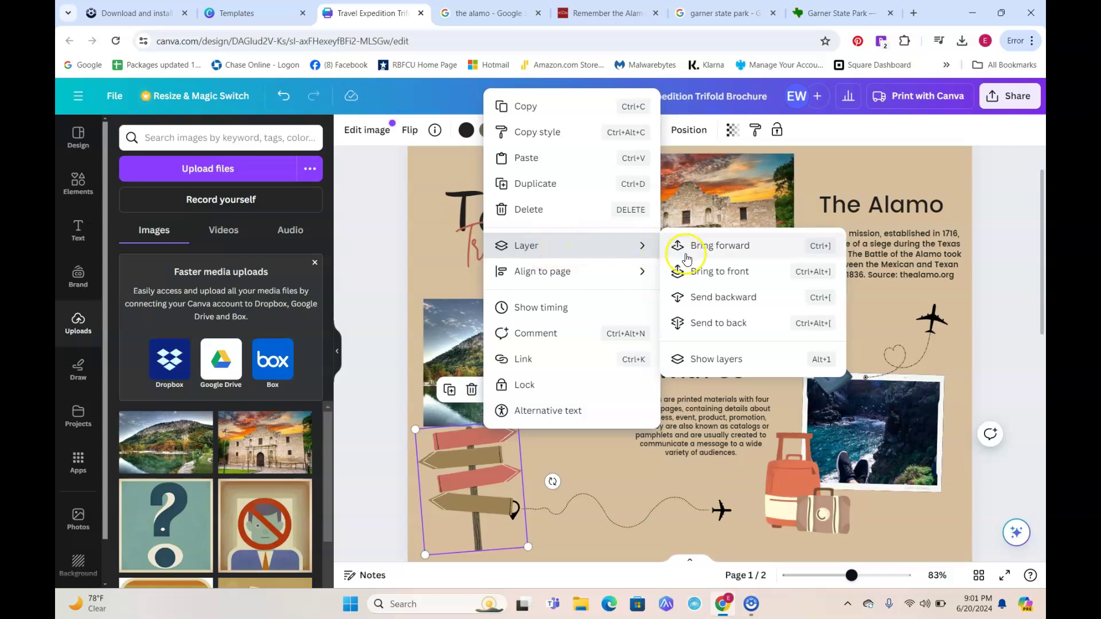
left_click(692, 271)
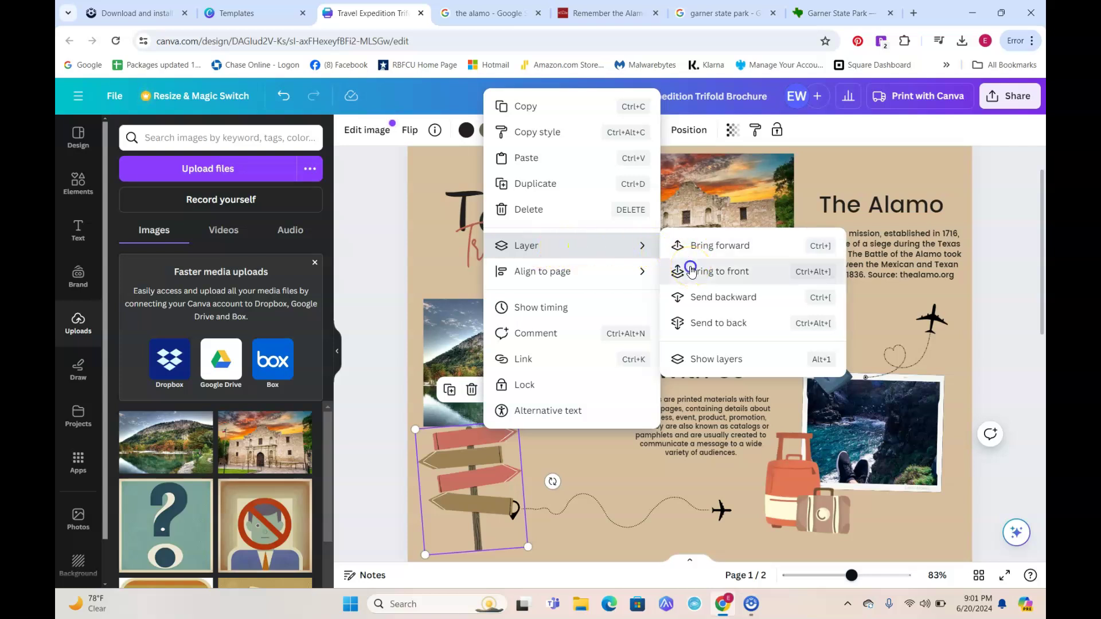
left_click(691, 272)
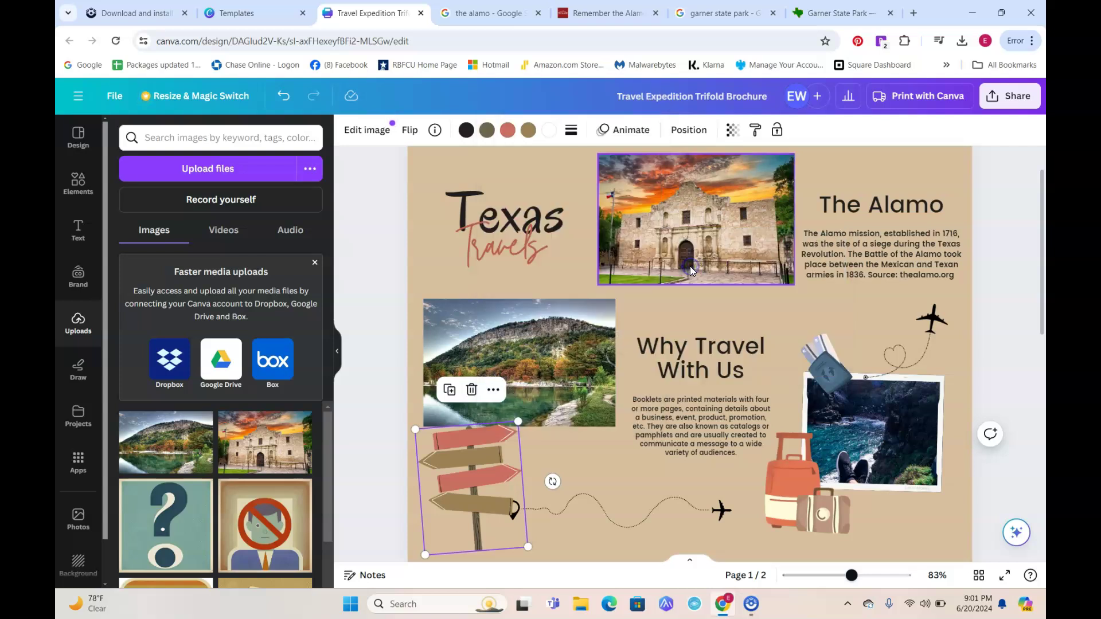
left_click(481, 451)
left_click_drag(482, 451, 481, 431)
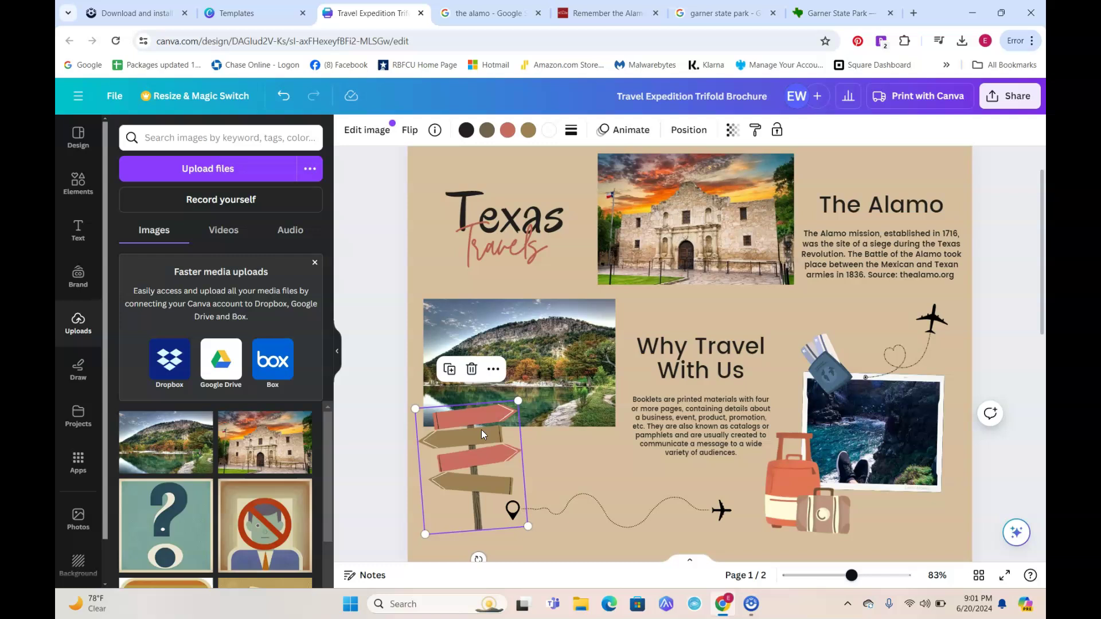
Change the 'Why Travel With Us' heading to 'Garner State Park' and paste the park description below it.
double_click(716, 366)
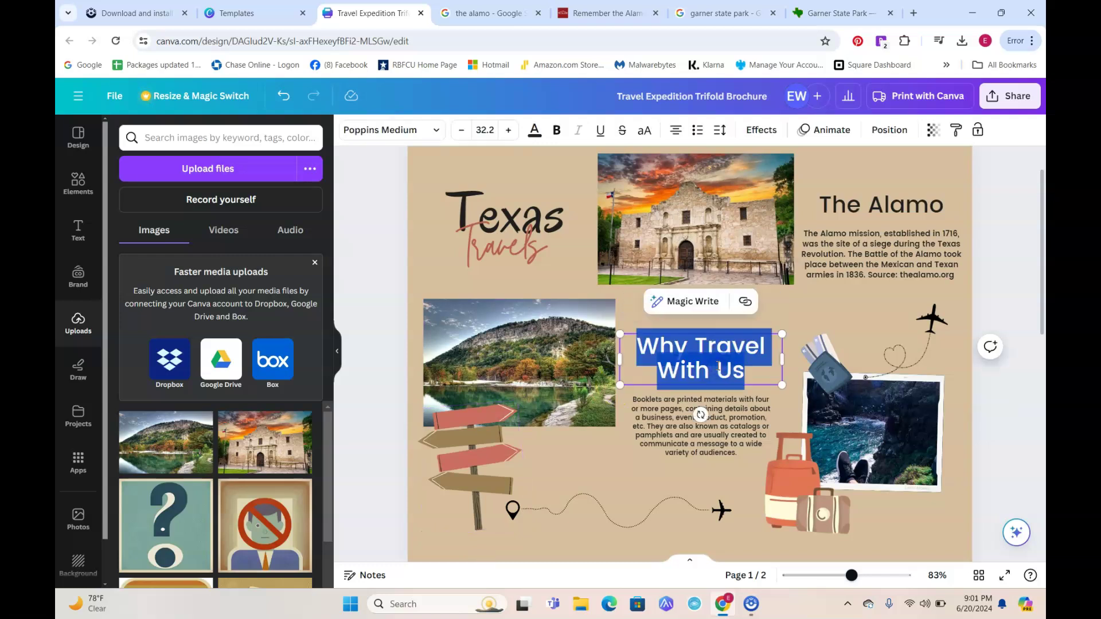
type("Garner ")
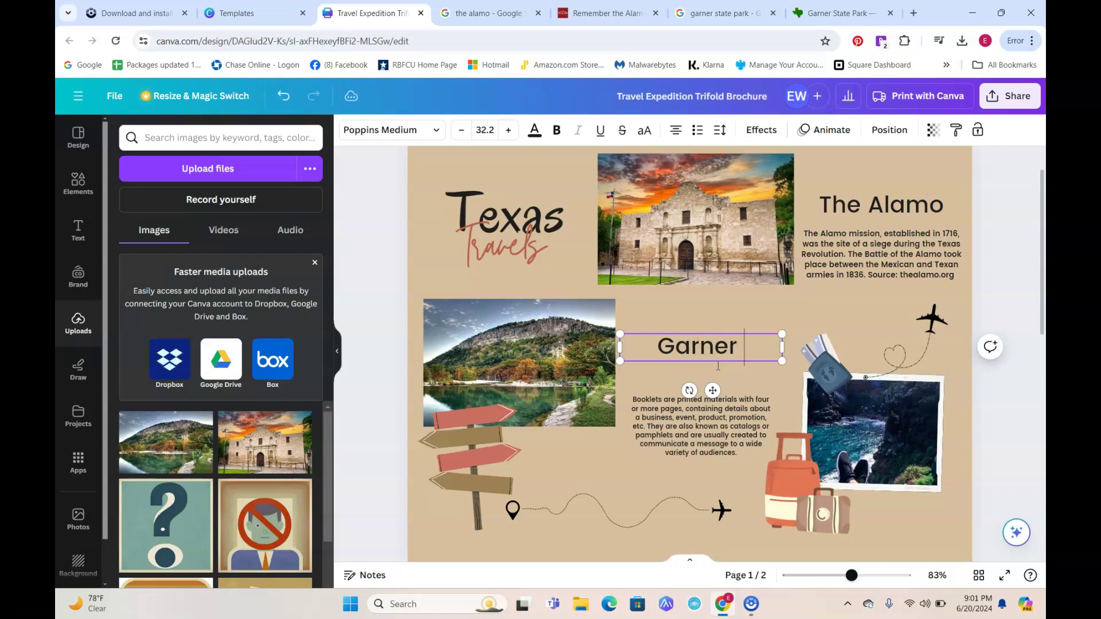
type("State Park")
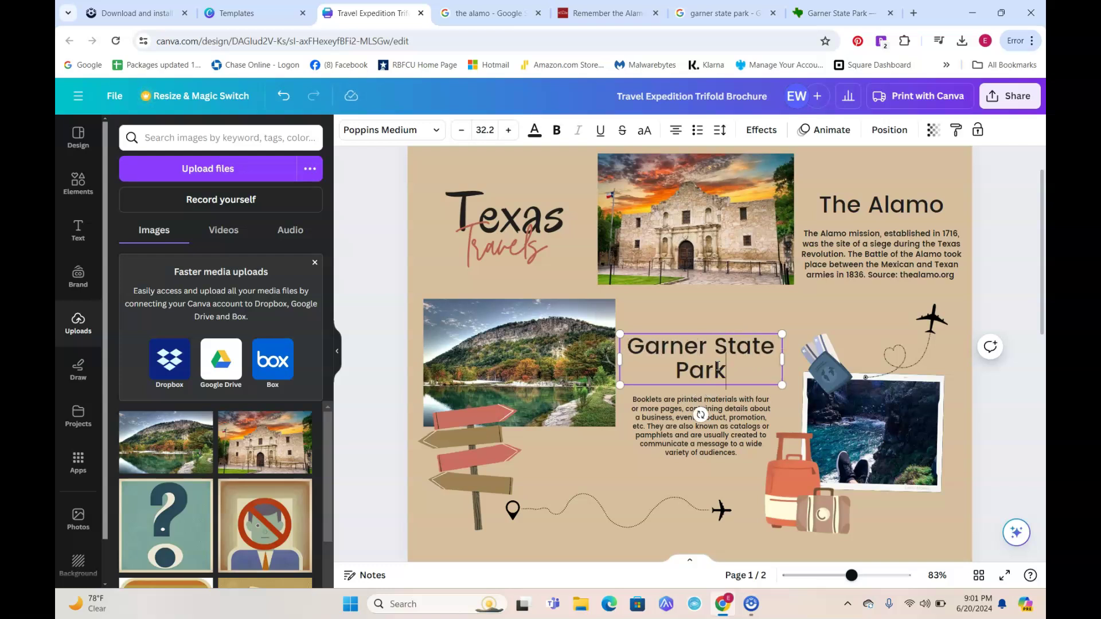
left_click(694, 441)
type("Garner State Park is part of the Balcones Canyonlands, and has clear streams and limestone cliffs. You can swim in the Frio River or hike up \"Old Baldy\" and the Crystal Cave Trail. Source: tpwd.texas.gov")
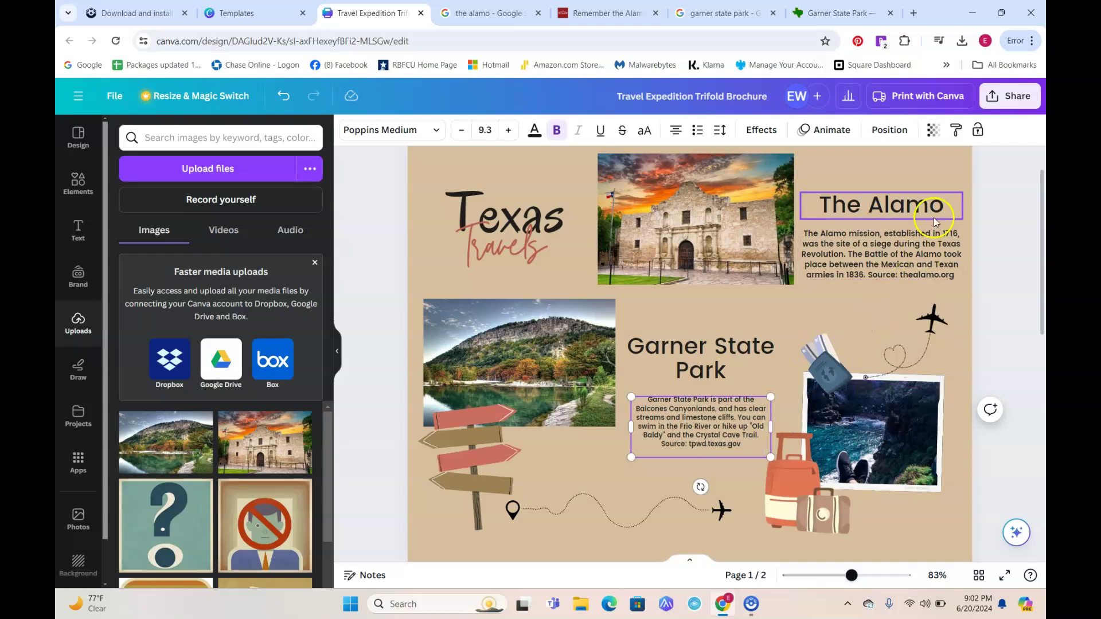
Choose PDF Standard as the file type in the download settings.
left_click(1012, 100)
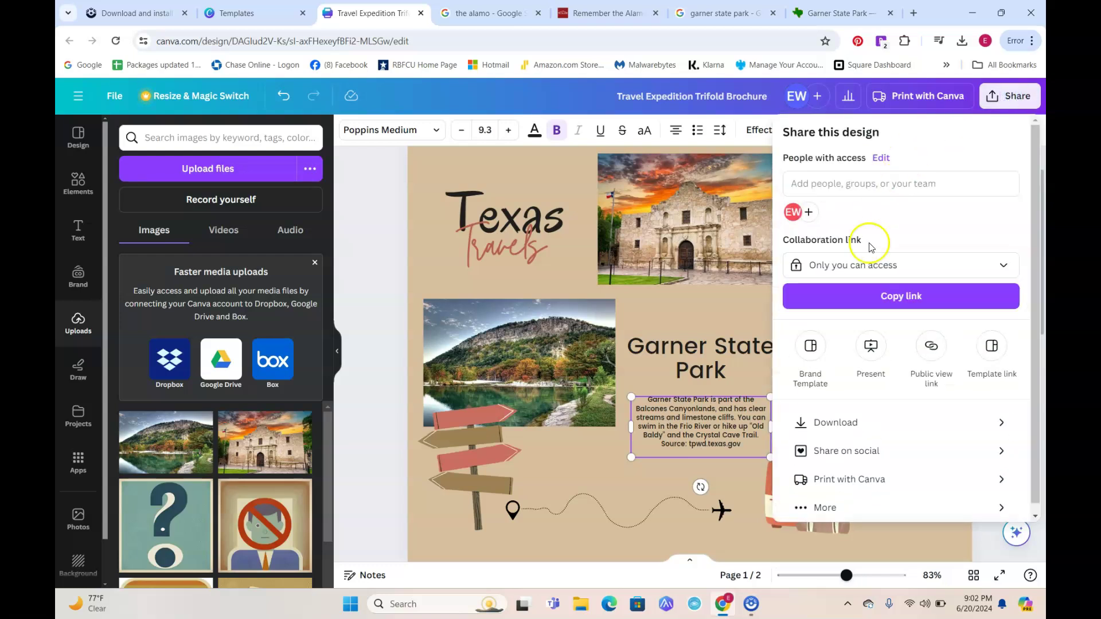
left_click(829, 425)
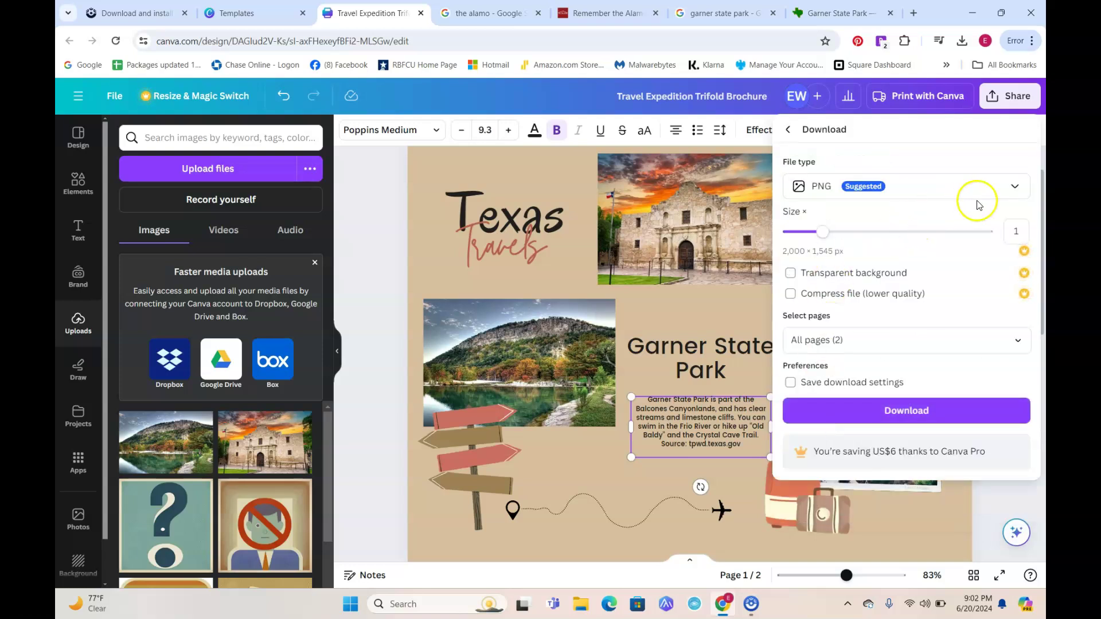
left_click(1015, 189)
left_click(1013, 188)
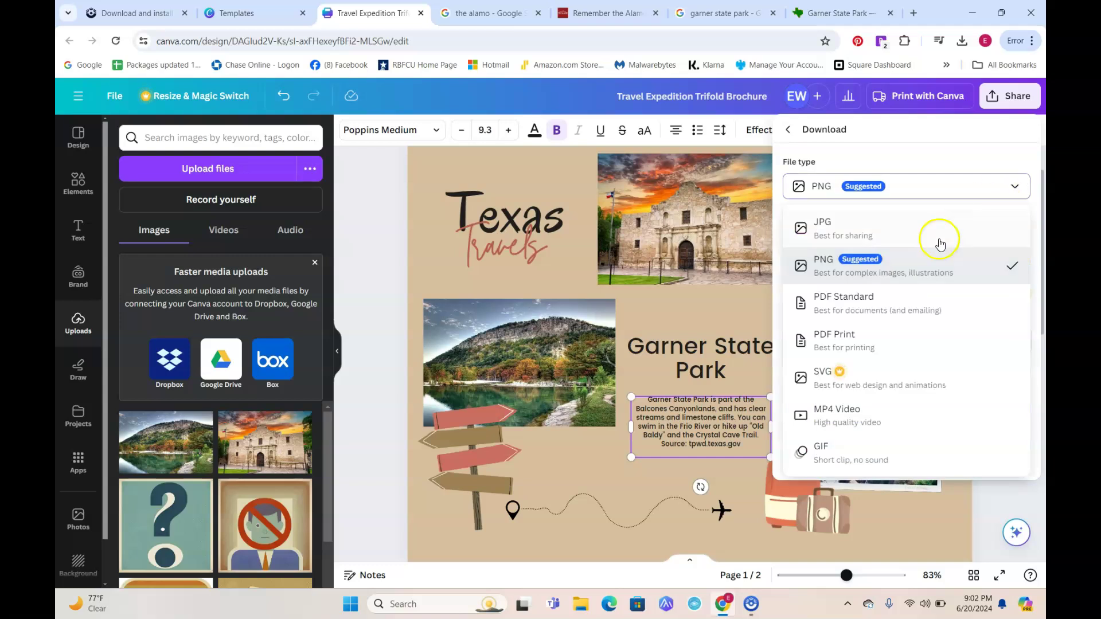
left_click(906, 303)
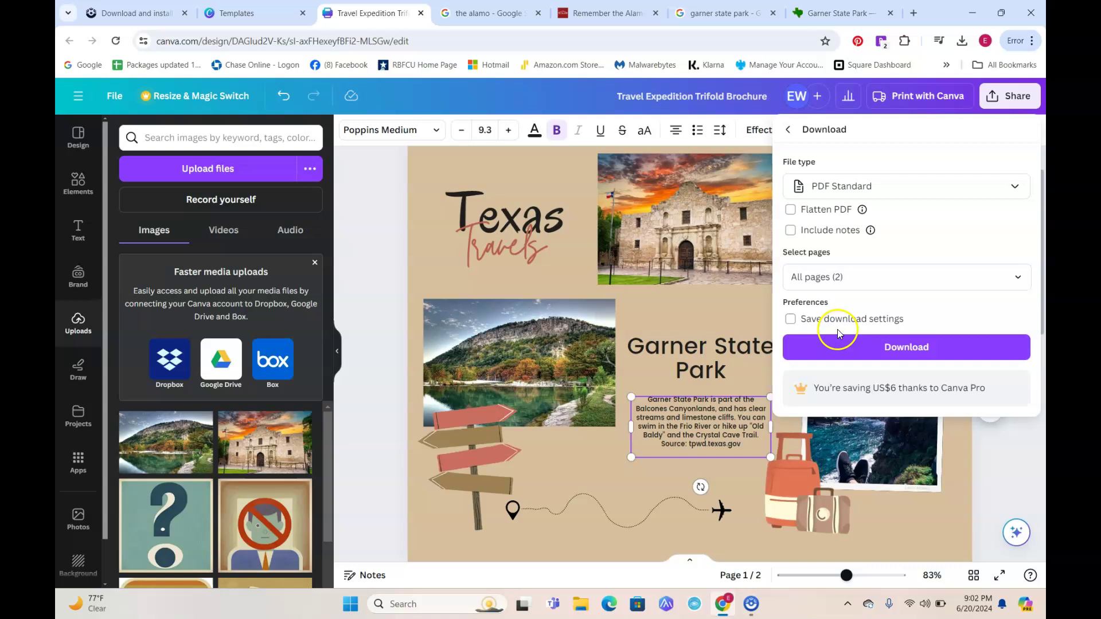
Download the brochure PDF and open it from Chrome's downloads.
left_click(837, 357)
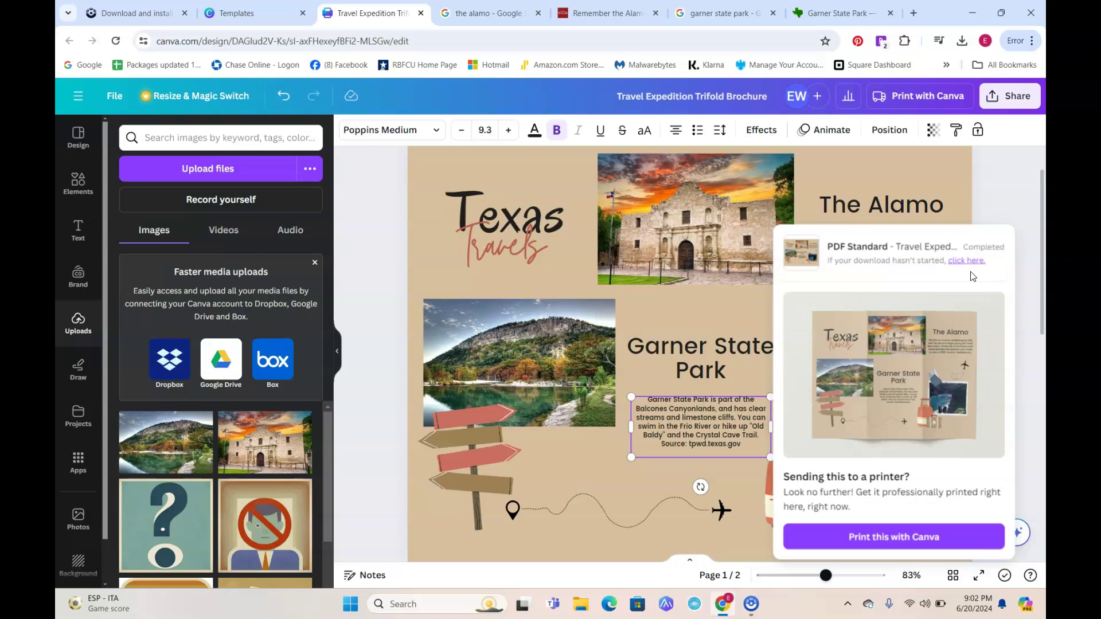
left_click(977, 70)
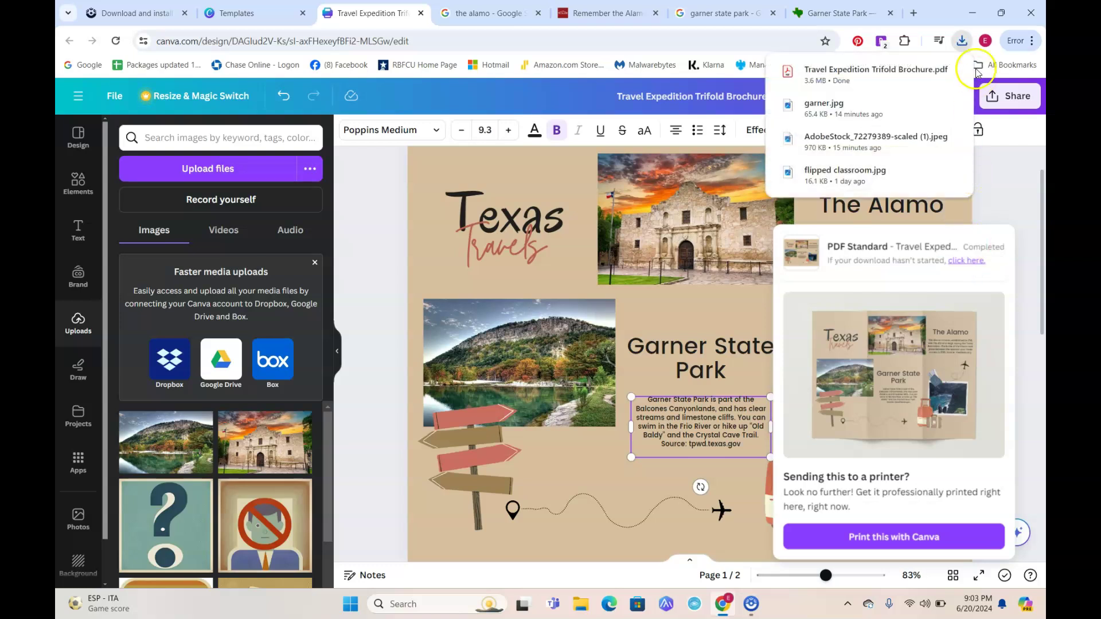
left_click(889, 70)
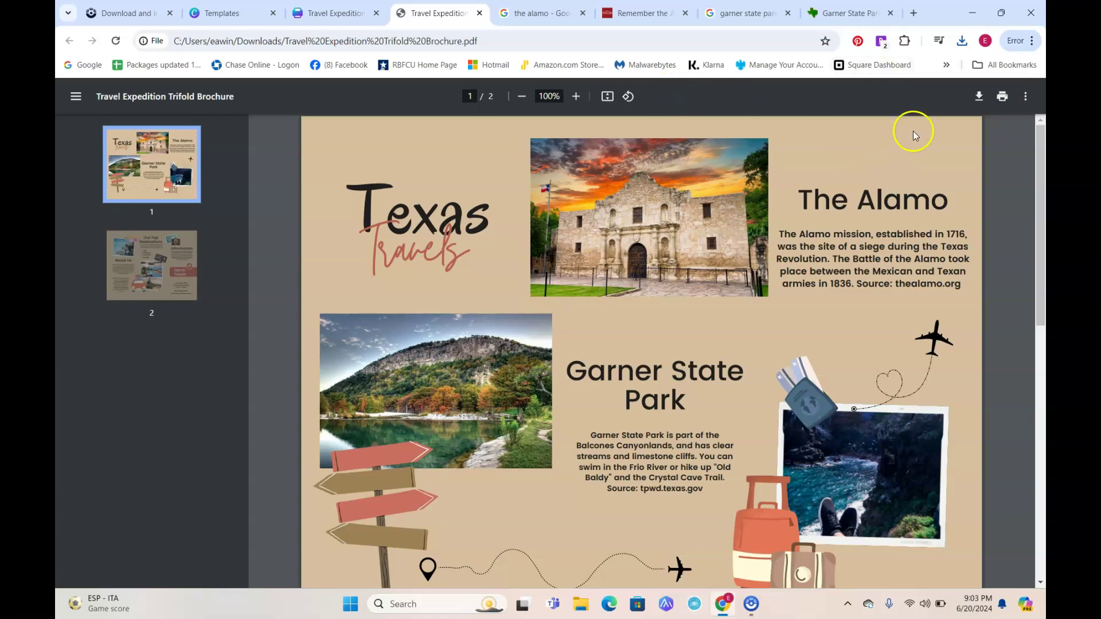
Save the PDF as 'Travel Expedition Trifold Brochure' into the Travel Brochure folder.
right_click(845, 99)
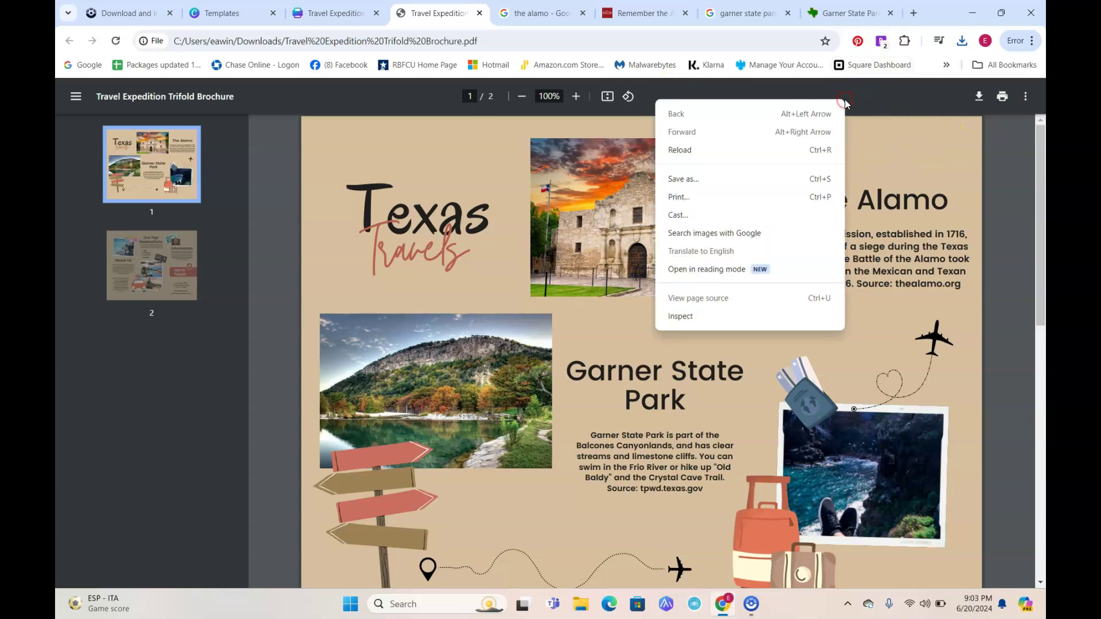
left_click(710, 179)
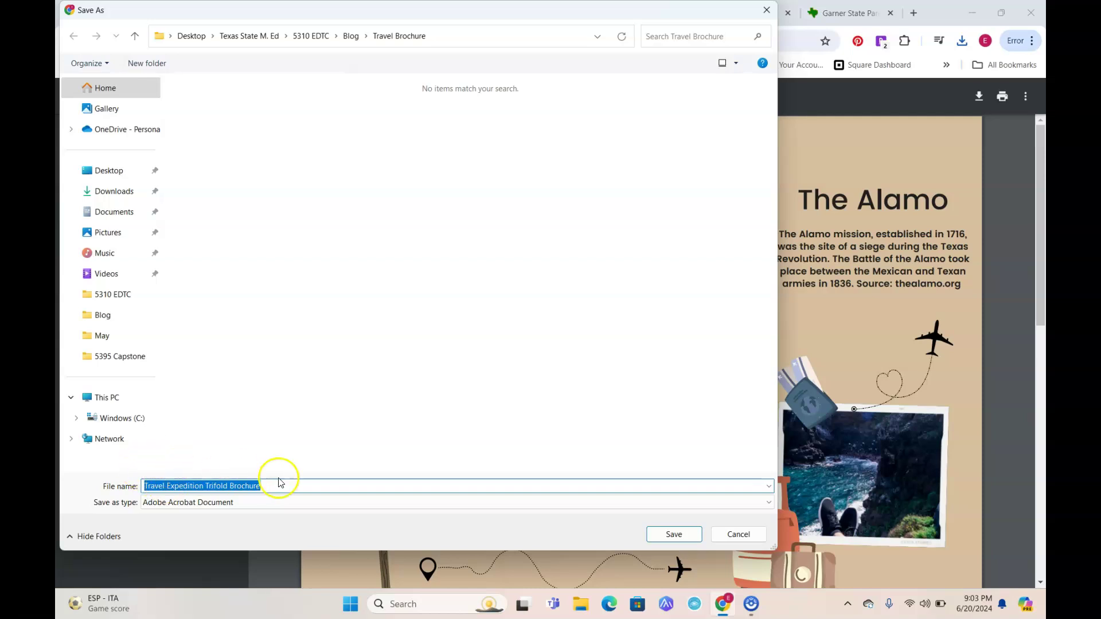
left_click(690, 538)
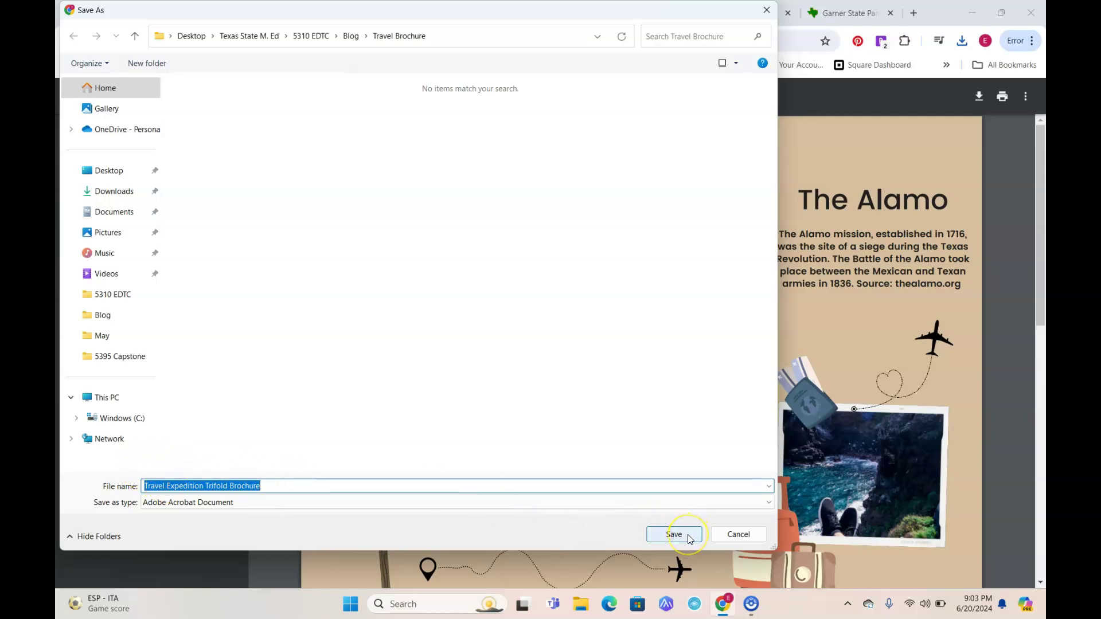
left_click(687, 534)
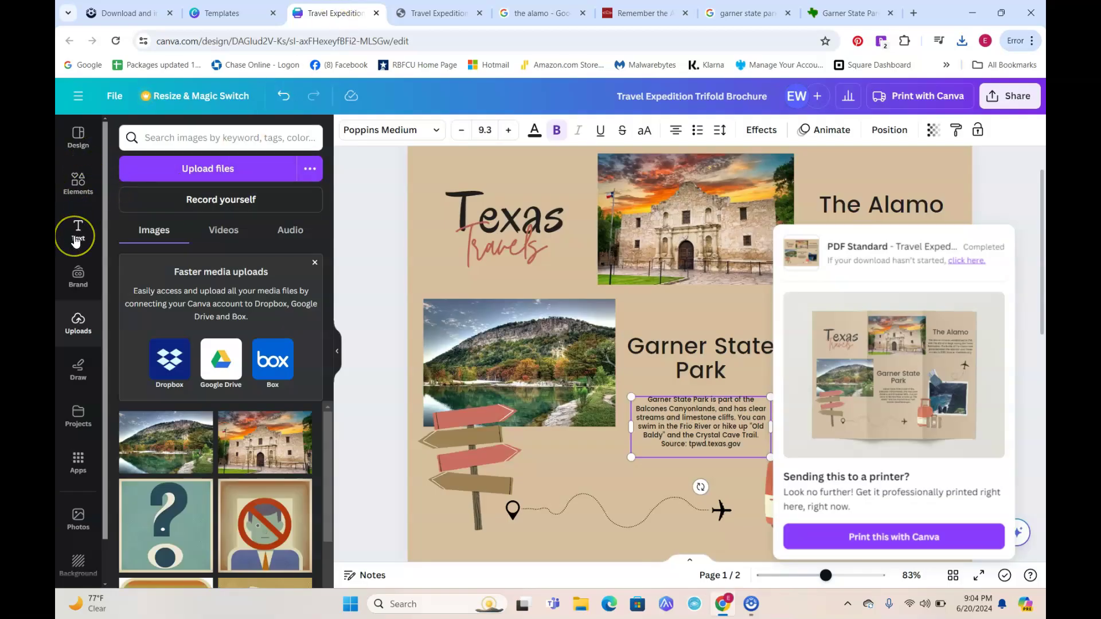
From Elements, open the 'Generate your own' AI image generator and focus its prompt box.
left_click(75, 180)
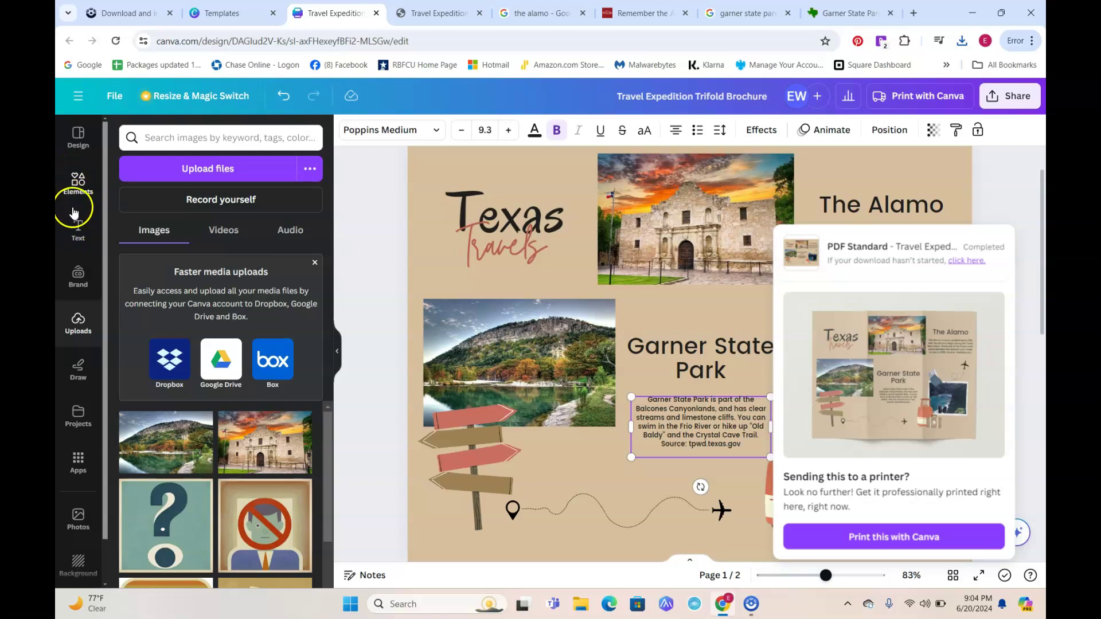
left_click(78, 233)
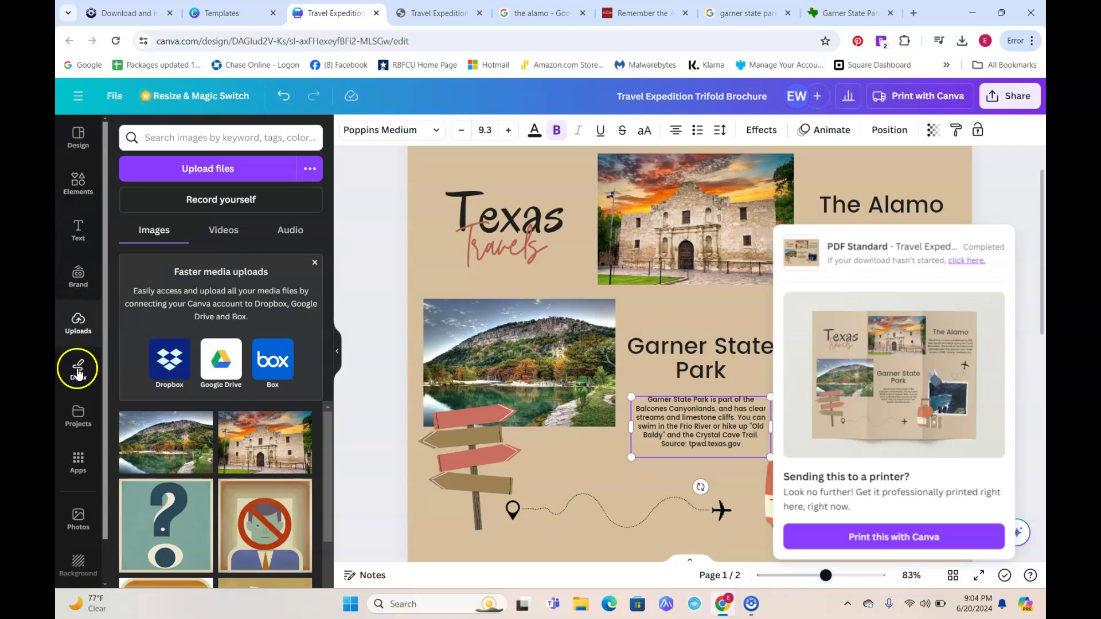
left_click(78, 186)
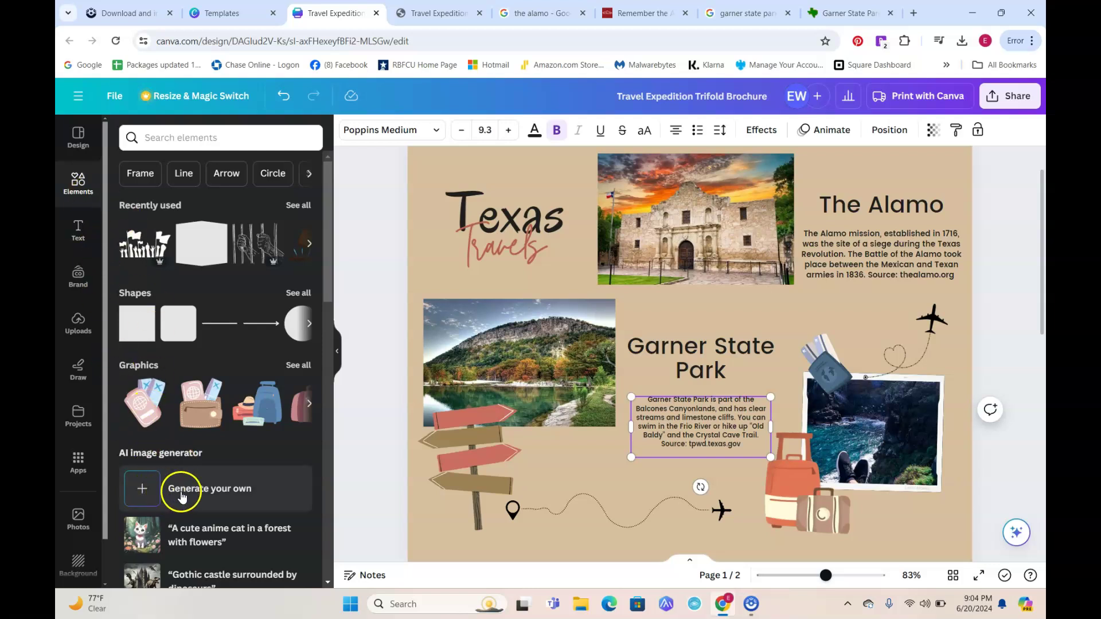
left_click(200, 495)
left_click(200, 494)
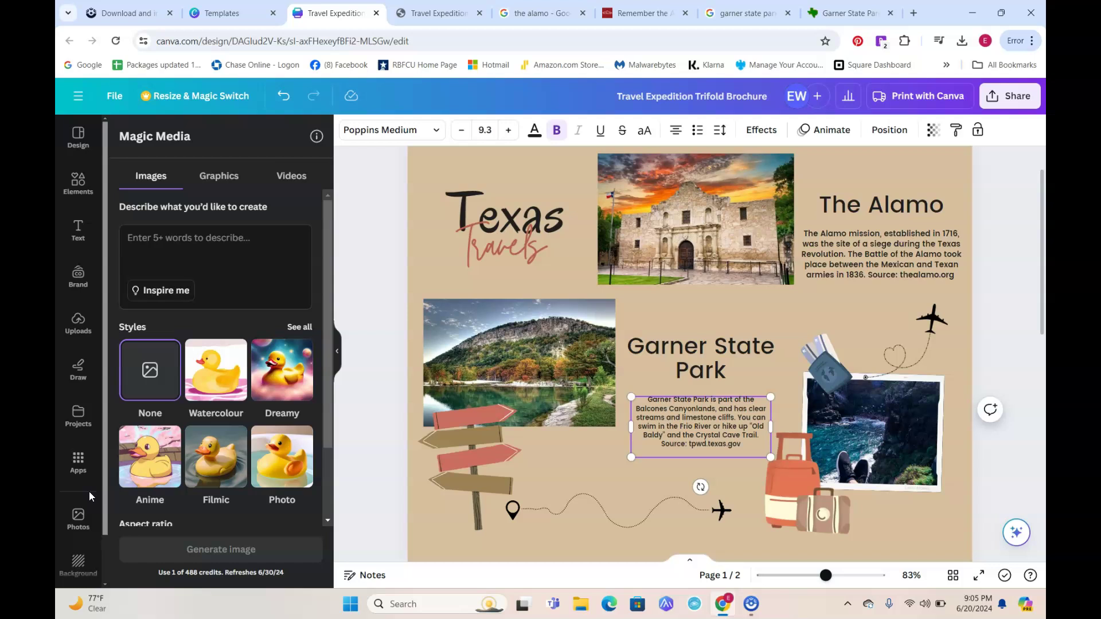
left_click(219, 275)
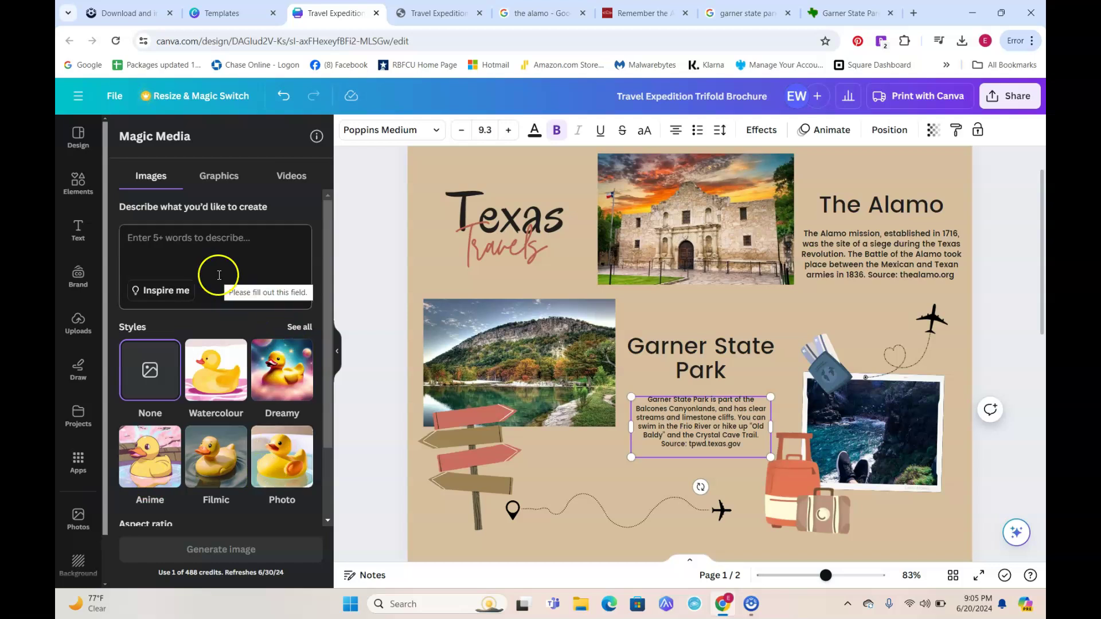